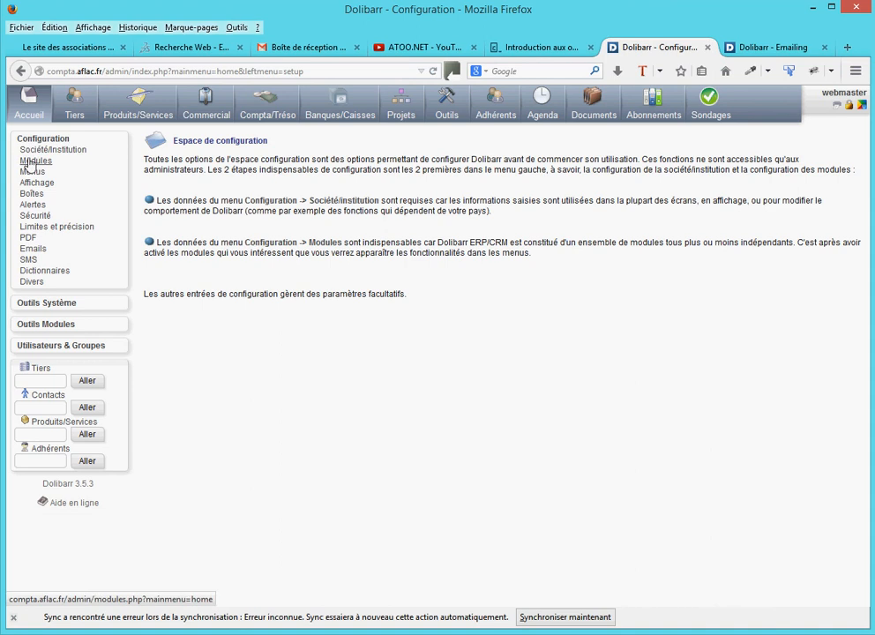
Open the Emailing module's configuration and review its sender e-mail, error return e-mail and security key parameters
click(34, 162)
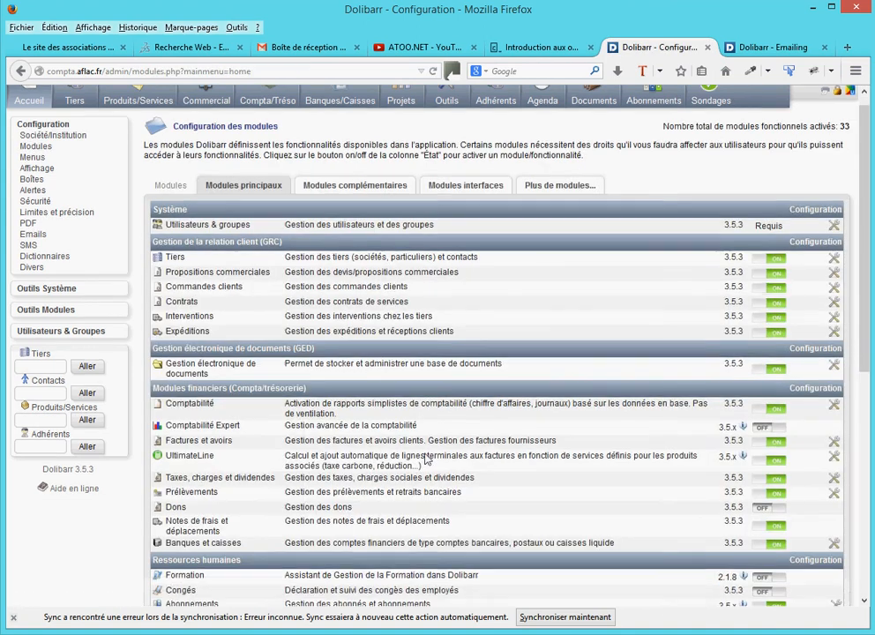
scroll(329, 351, down, 8)
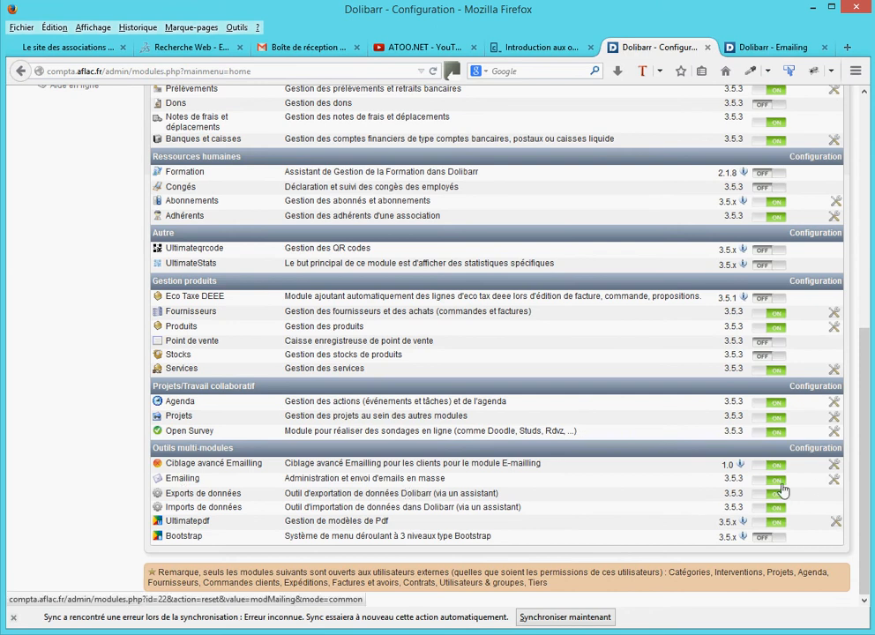
click(834, 481)
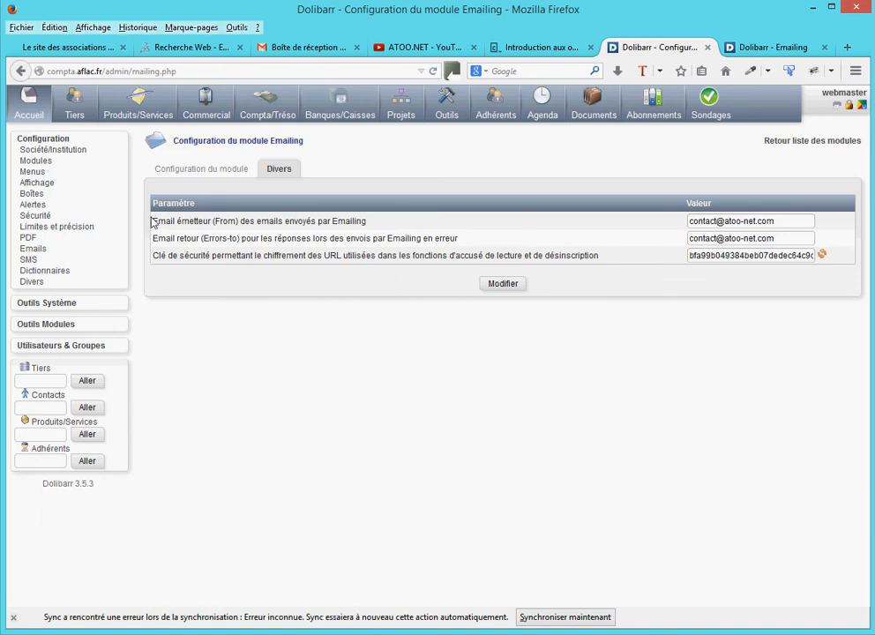
drag(153, 220, 210, 221)
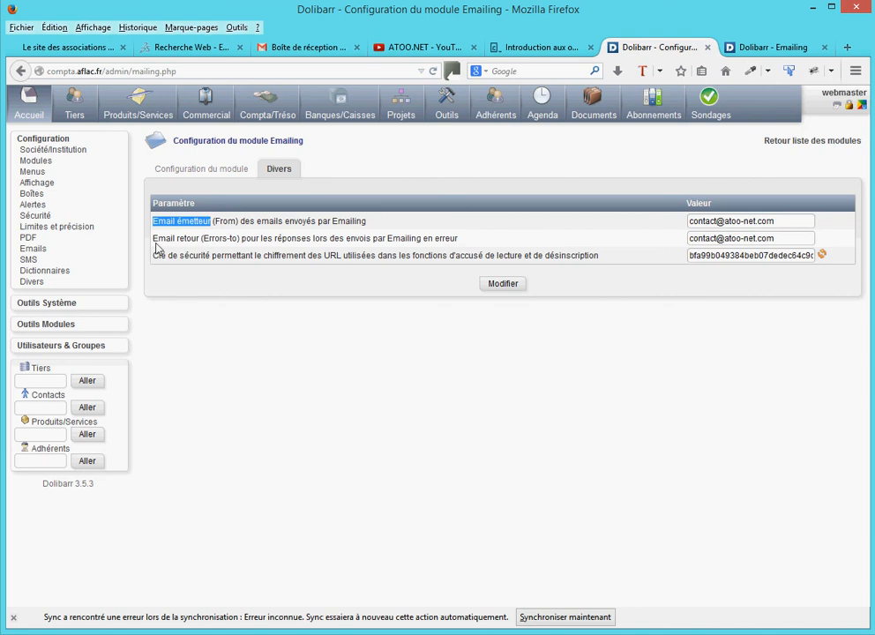
drag(152, 238, 202, 240)
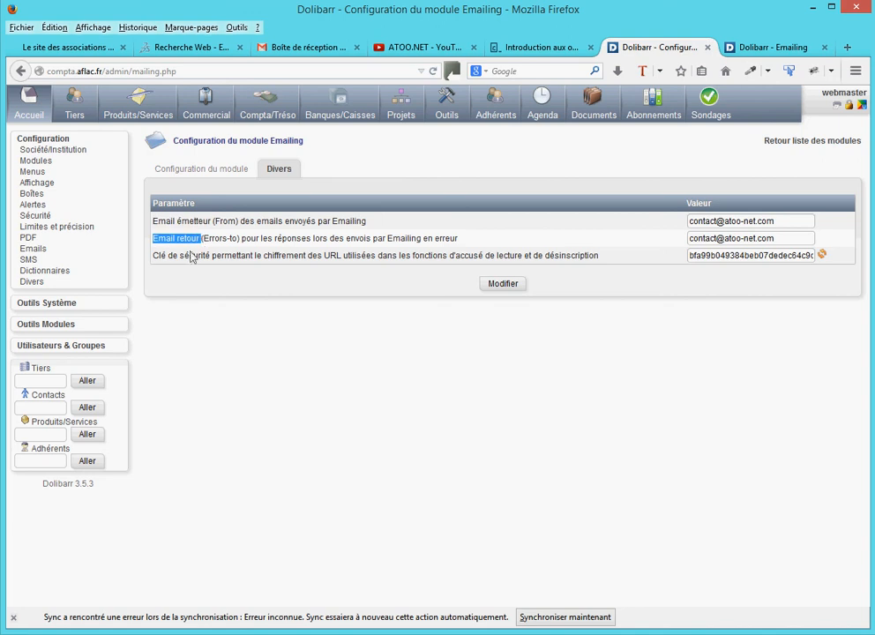
drag(150, 255, 204, 255)
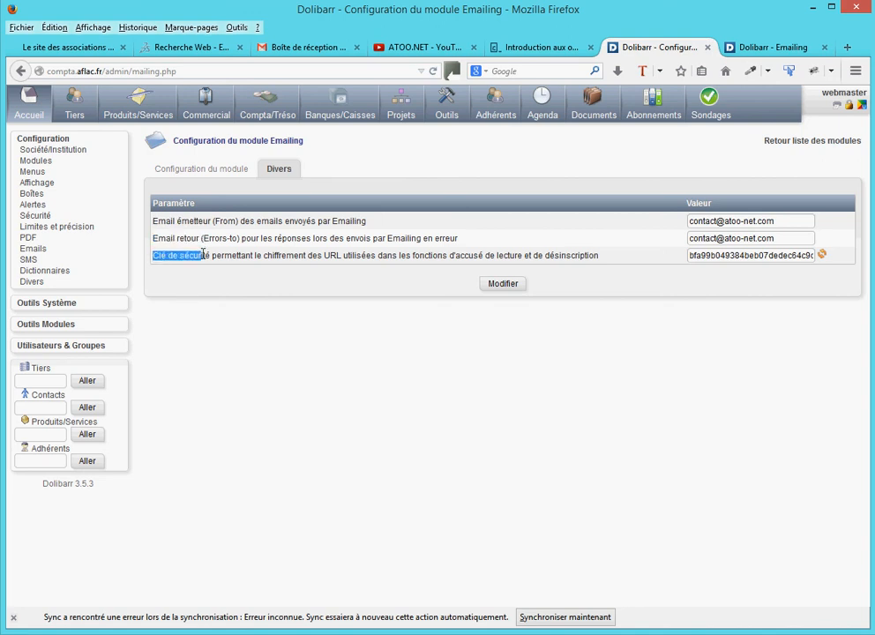
click(466, 258)
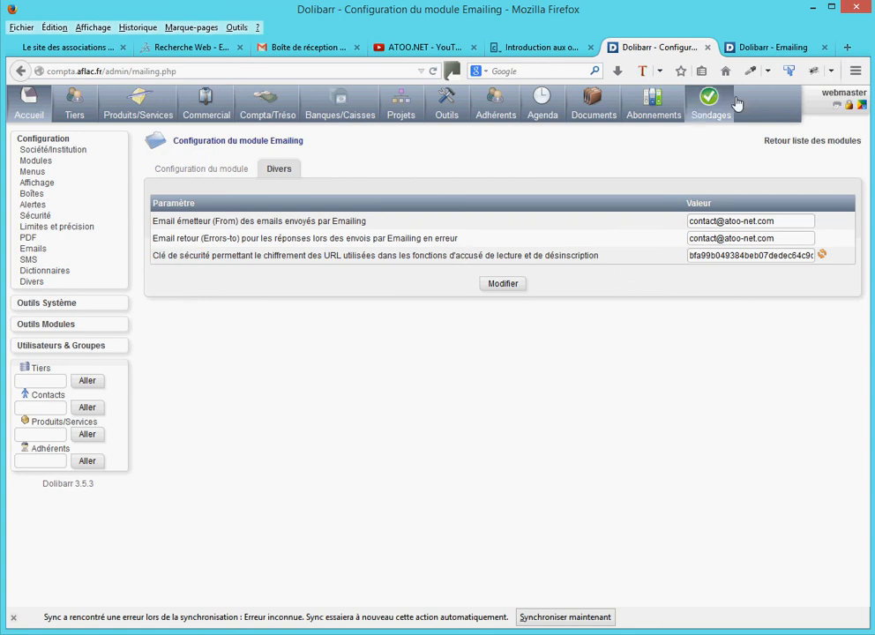
Clone emailing 17 from the list of emailings with the Cloner message option enabled
click(756, 49)
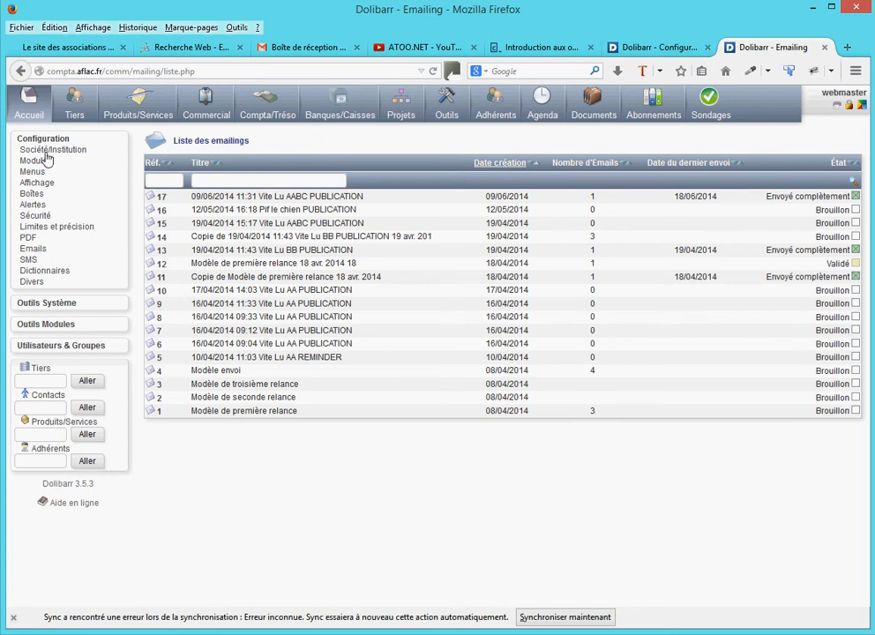
click(443, 104)
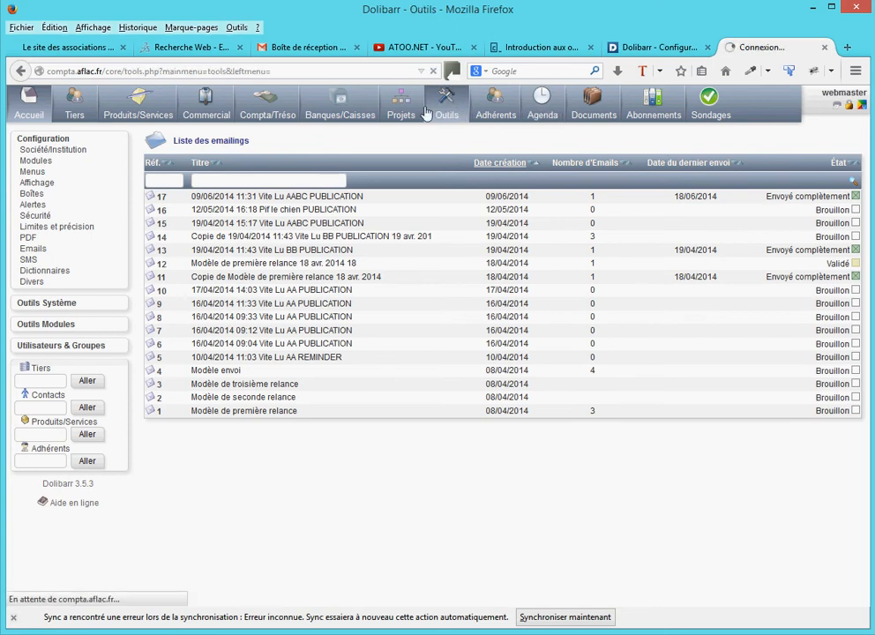
click(28, 161)
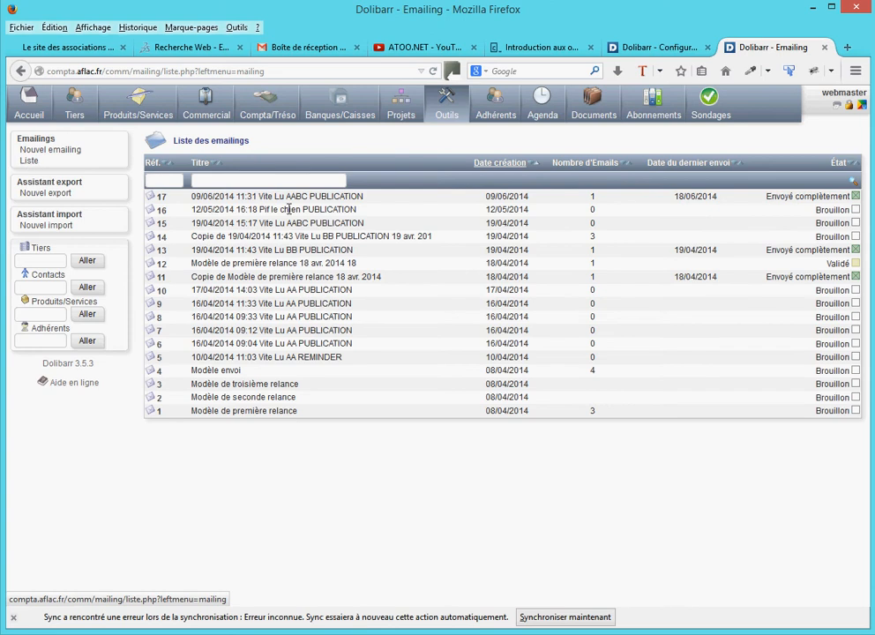
click(161, 199)
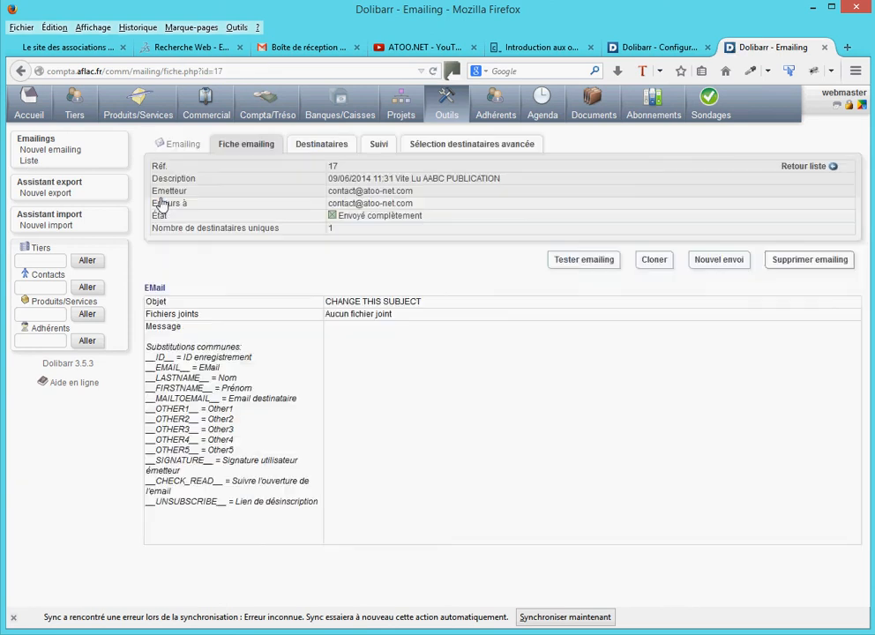
click(652, 260)
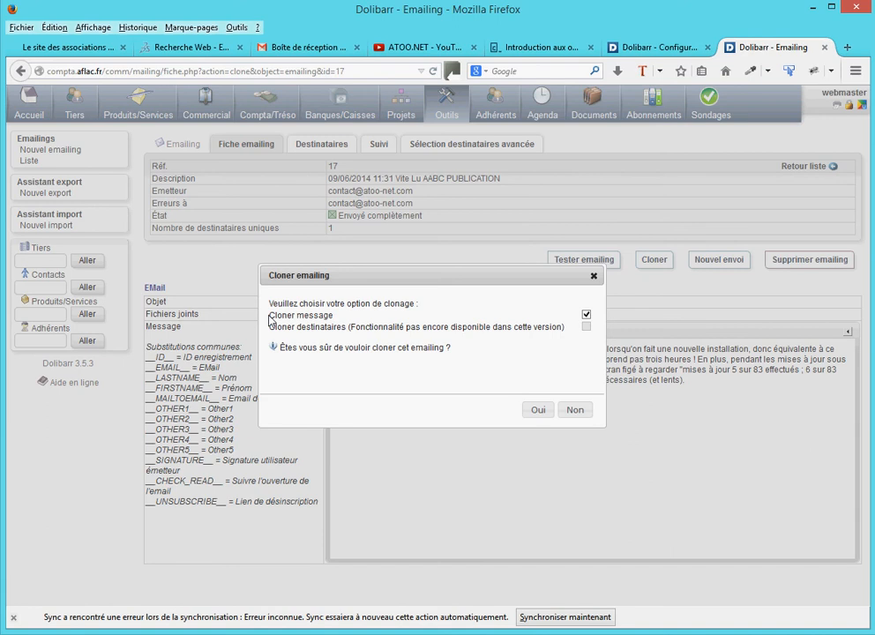
drag(271, 315, 335, 316)
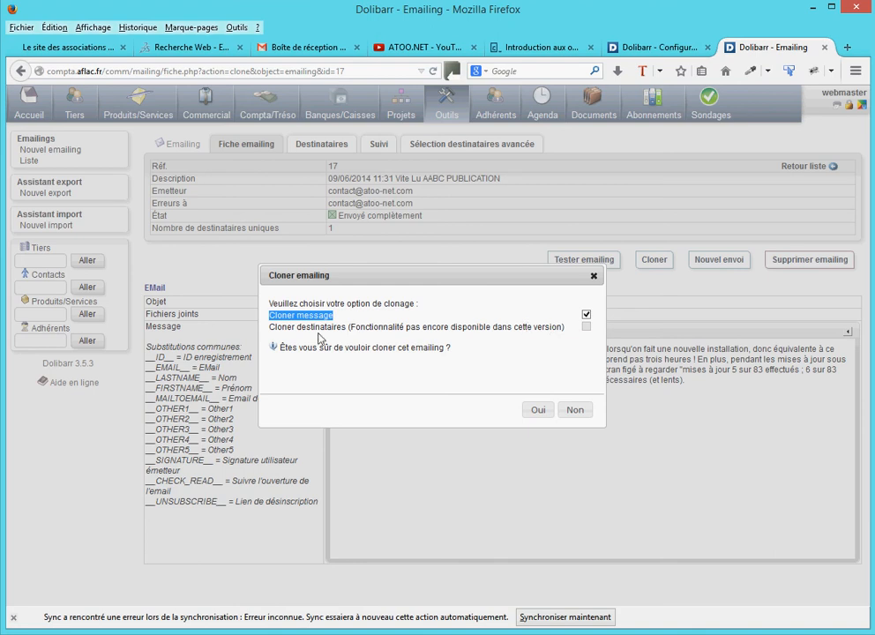
click(571, 333)
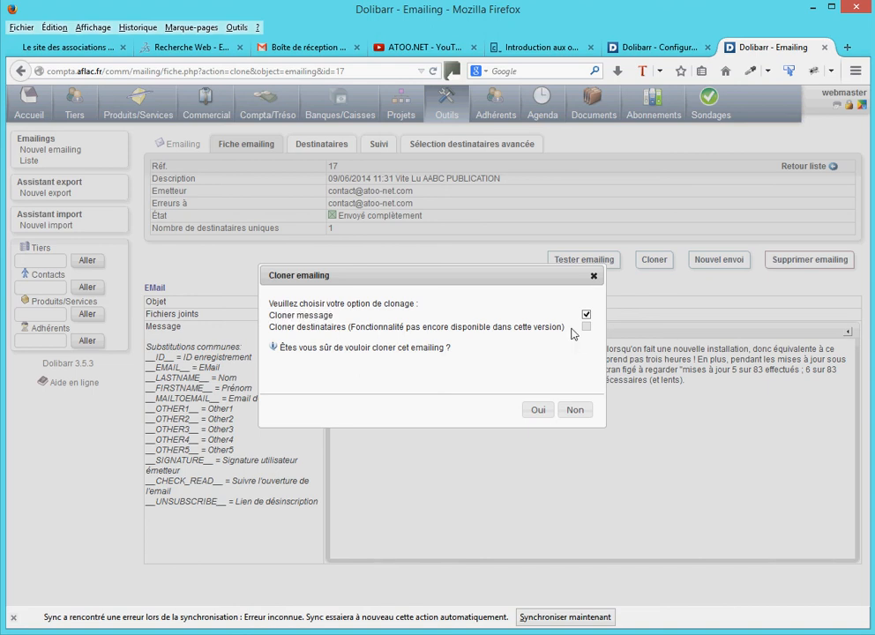
click(538, 410)
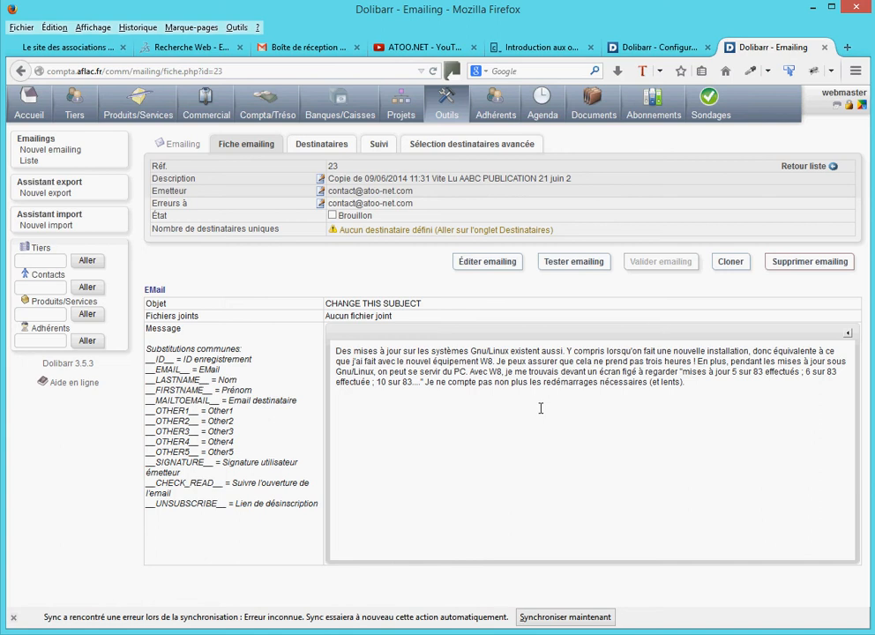
Open the cloned emailing's recipient selection and look at the address file ultimatepdf.3.4.csv in OpenOffice Calc
click(328, 148)
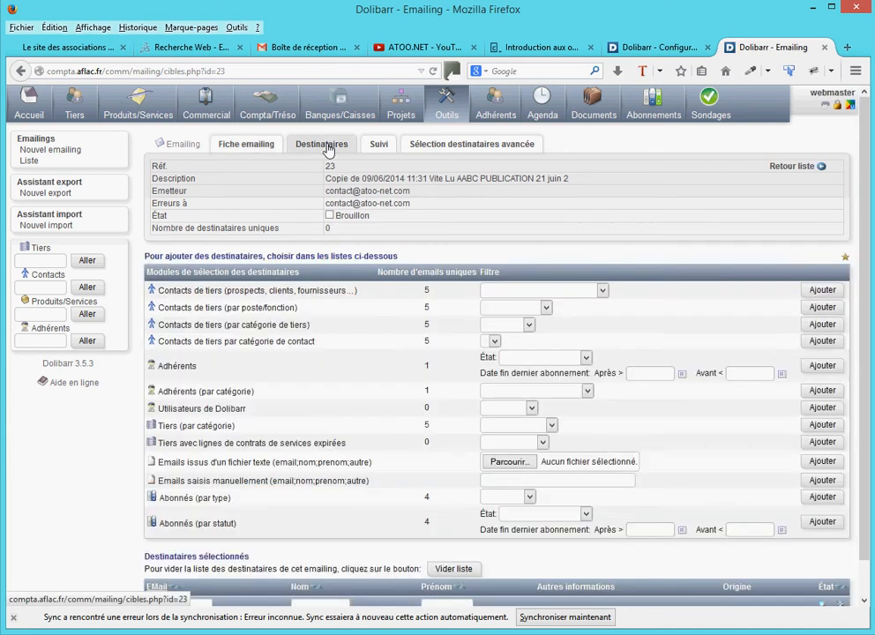
scroll(399, 488, down, 2)
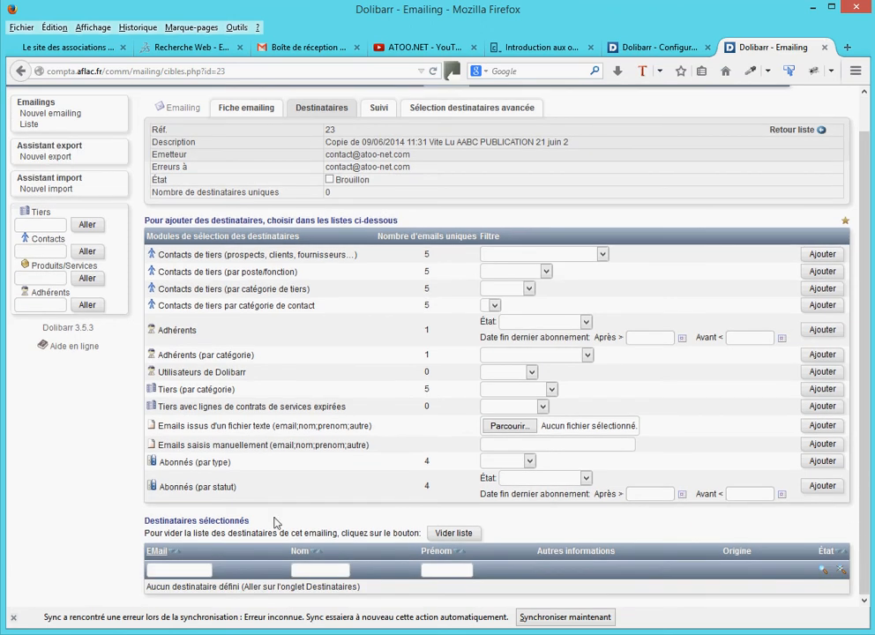
click(13, 618)
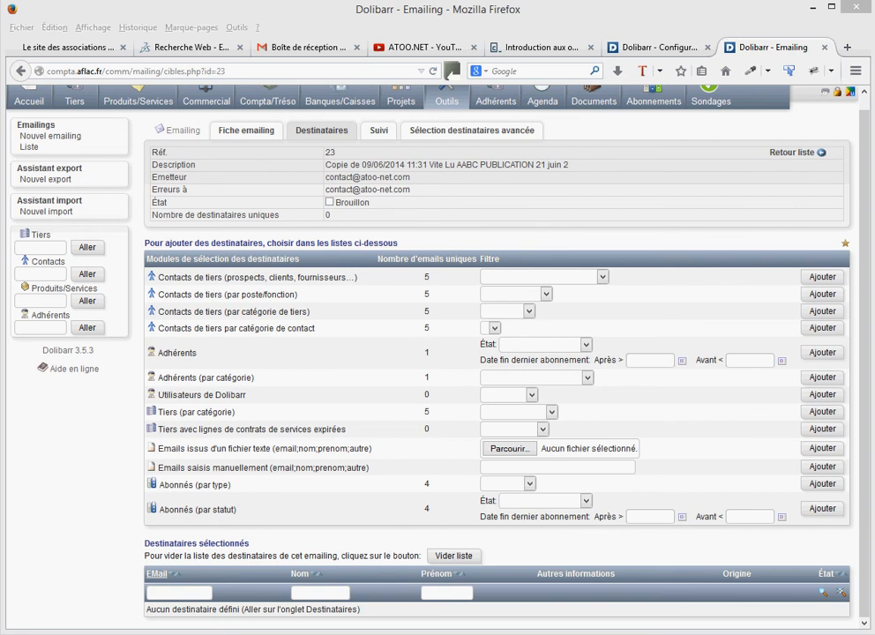
click(259, 630)
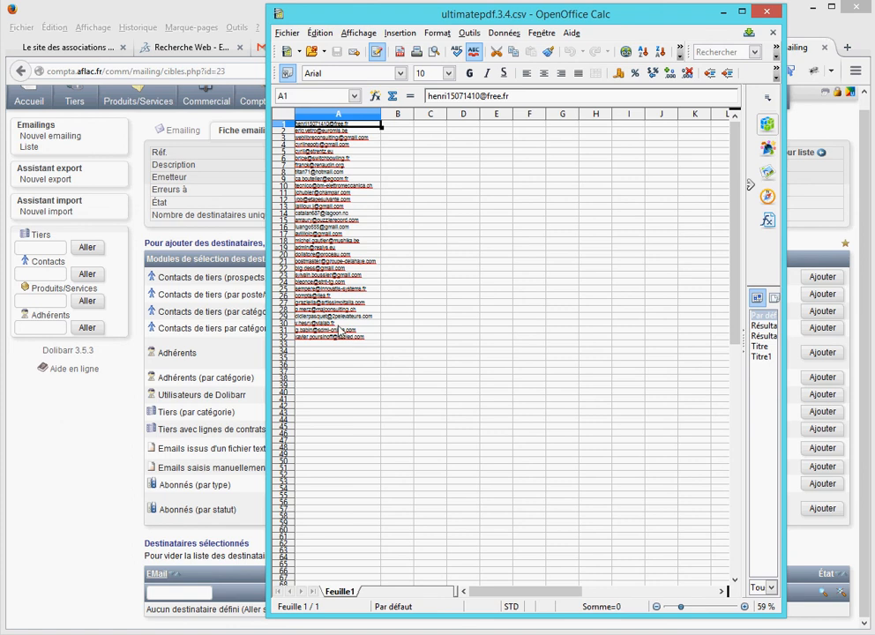
click(723, 12)
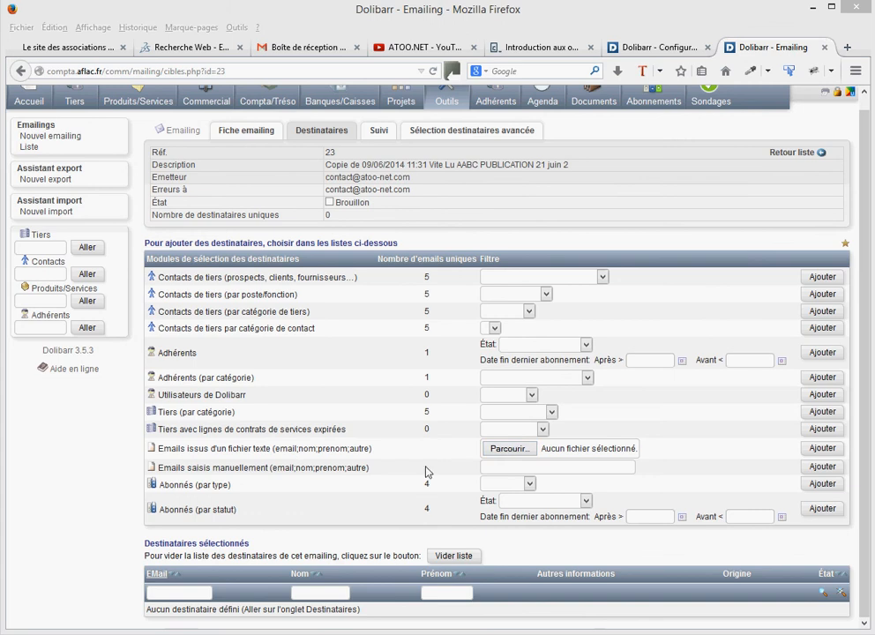
Add recipients to the cloned emailing from the text file ultimatepdf.3.4.csv
click(510, 449)
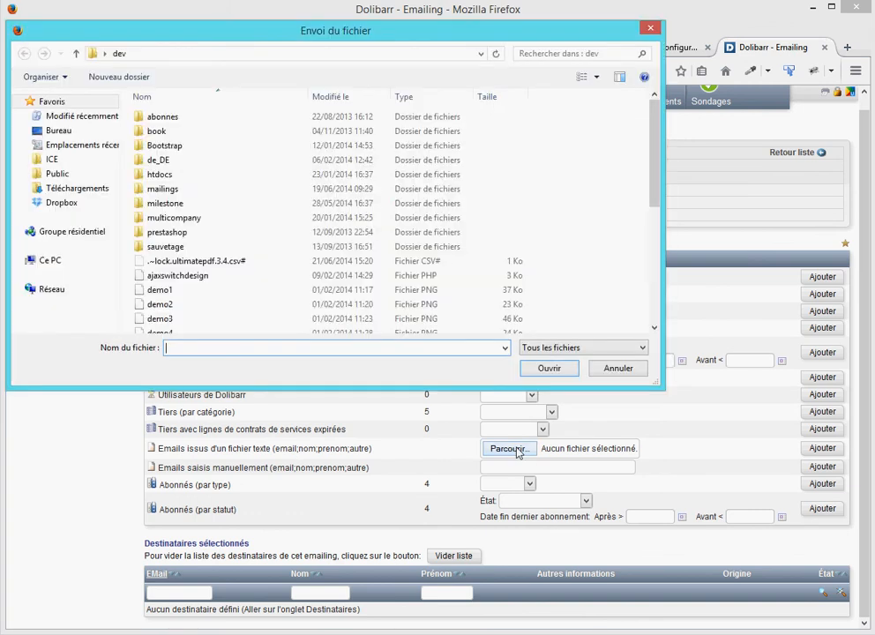
scroll(525, 290, down, 5)
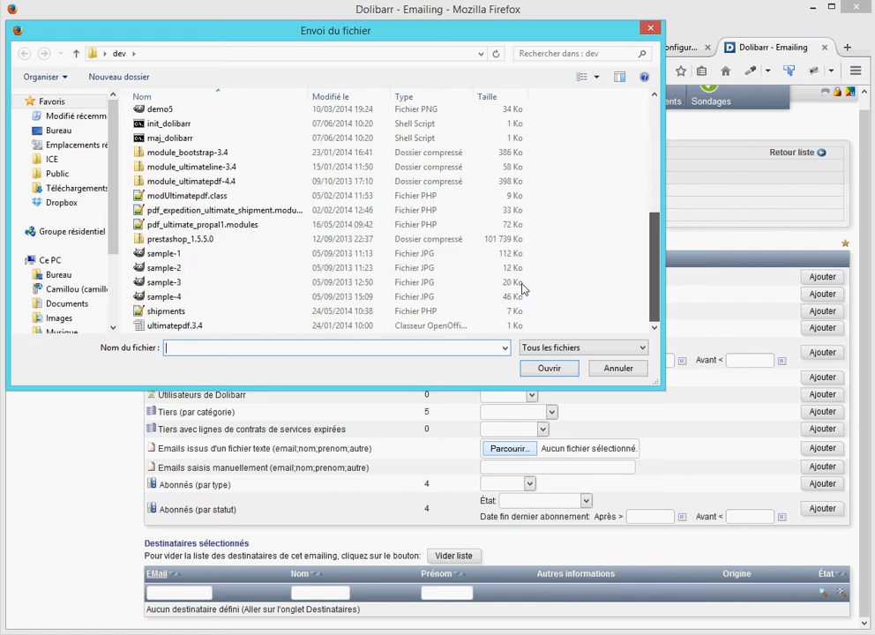
double_click(188, 325)
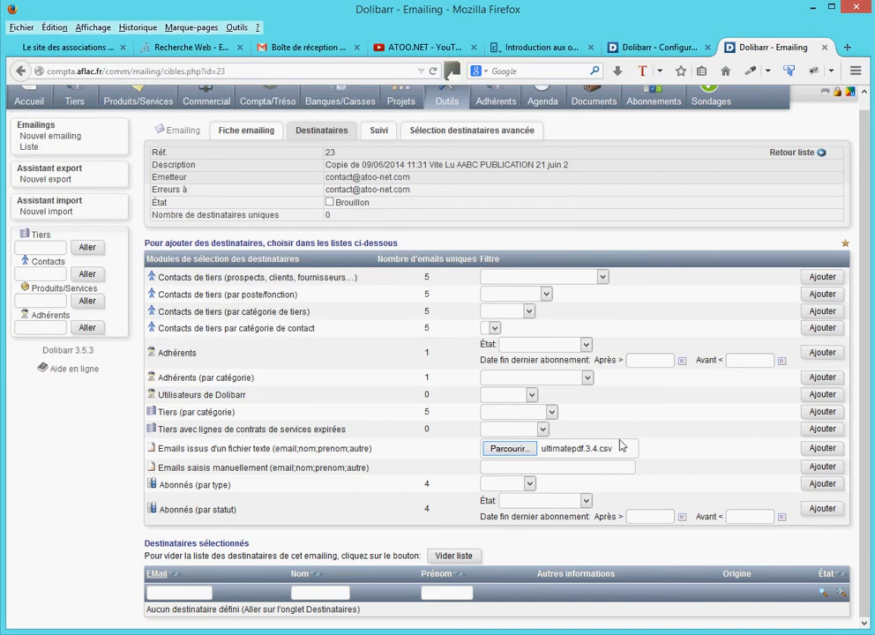
click(821, 448)
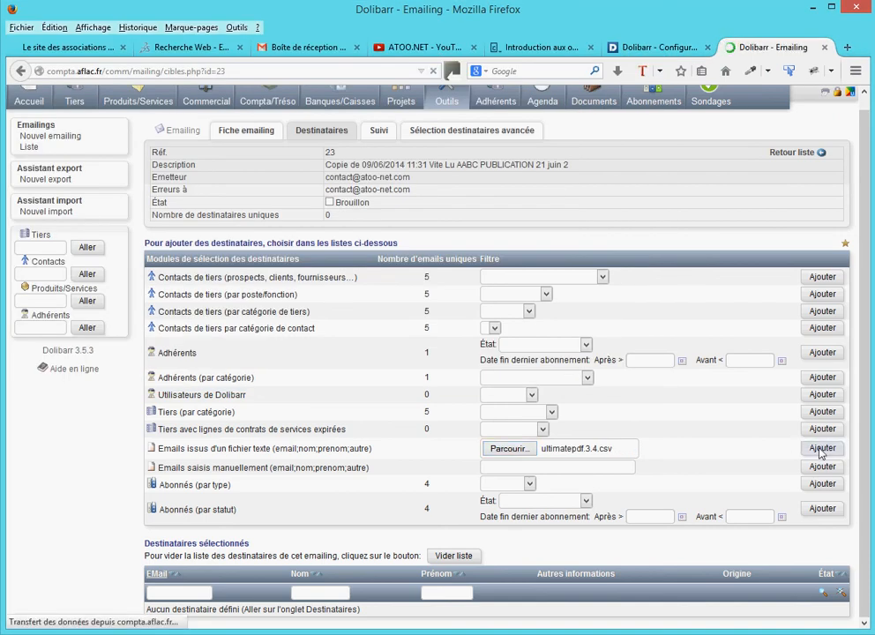
Look through the recipients imported from the file and empty the emailing's recipient list
scroll(868, 424, down, 2)
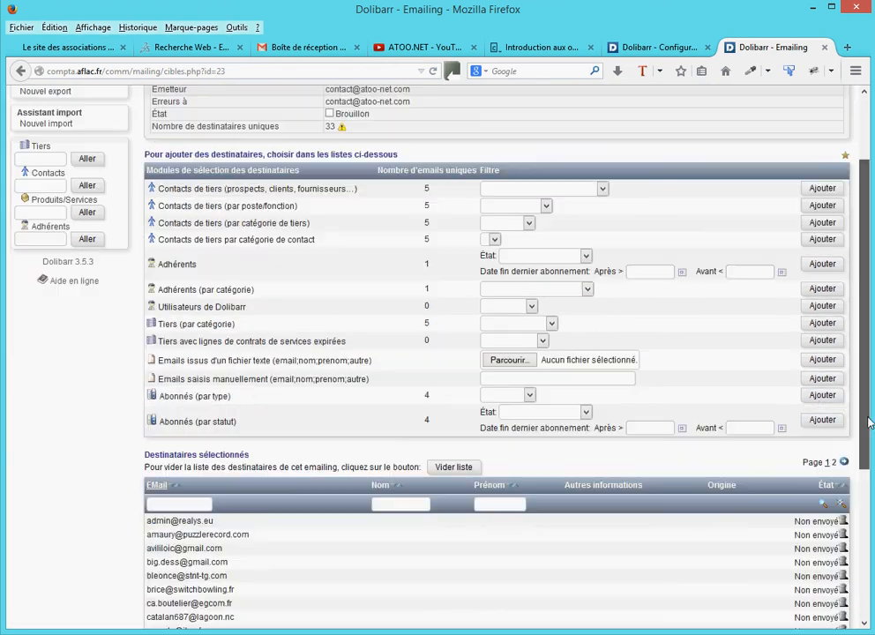
scroll(868, 423, down, 5)
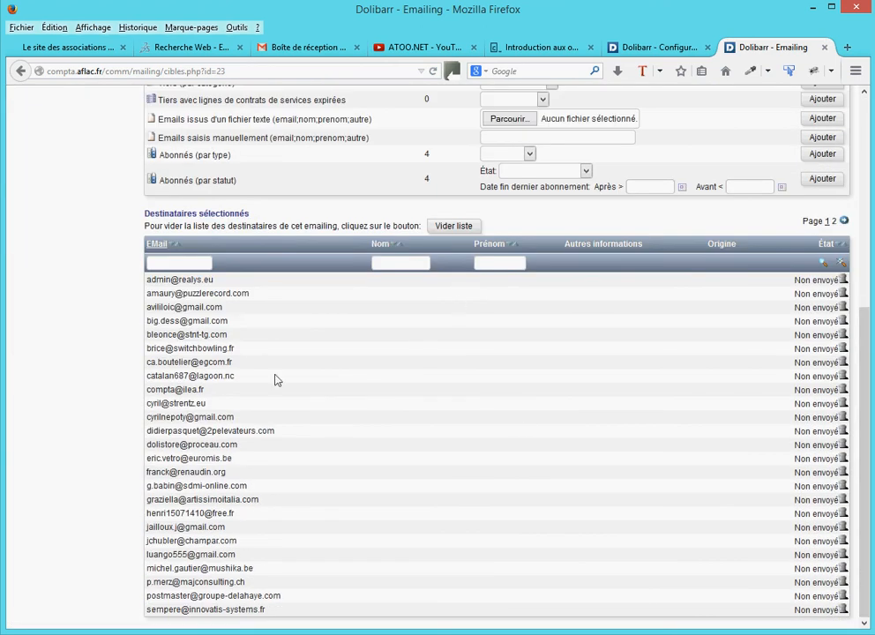
drag(172, 327, 228, 531)
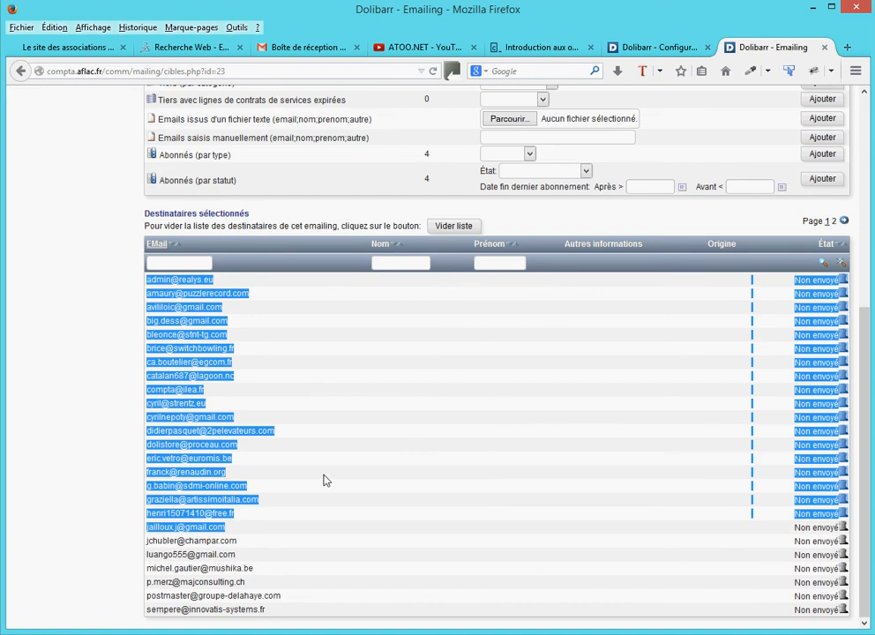
click(458, 418)
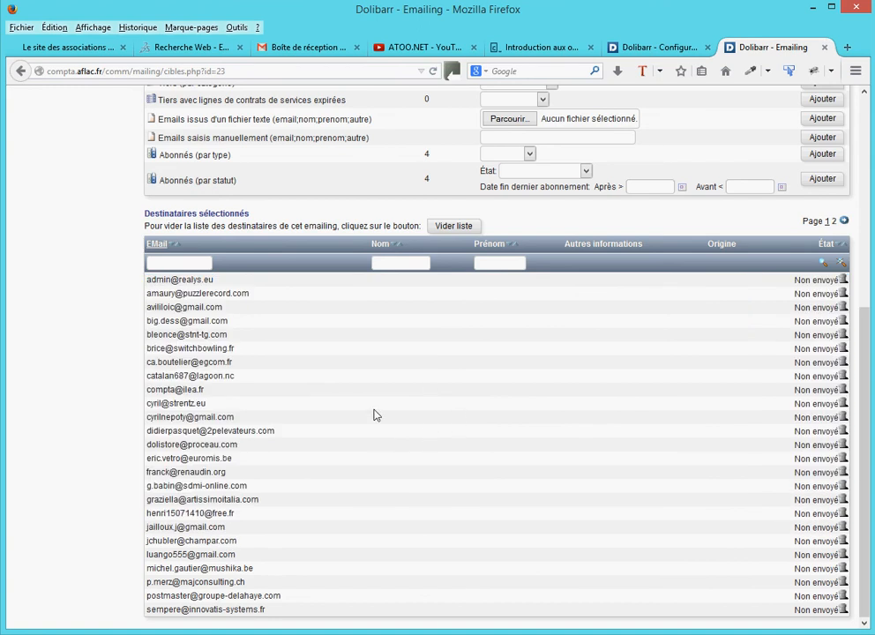
scroll(373, 415, up, 3)
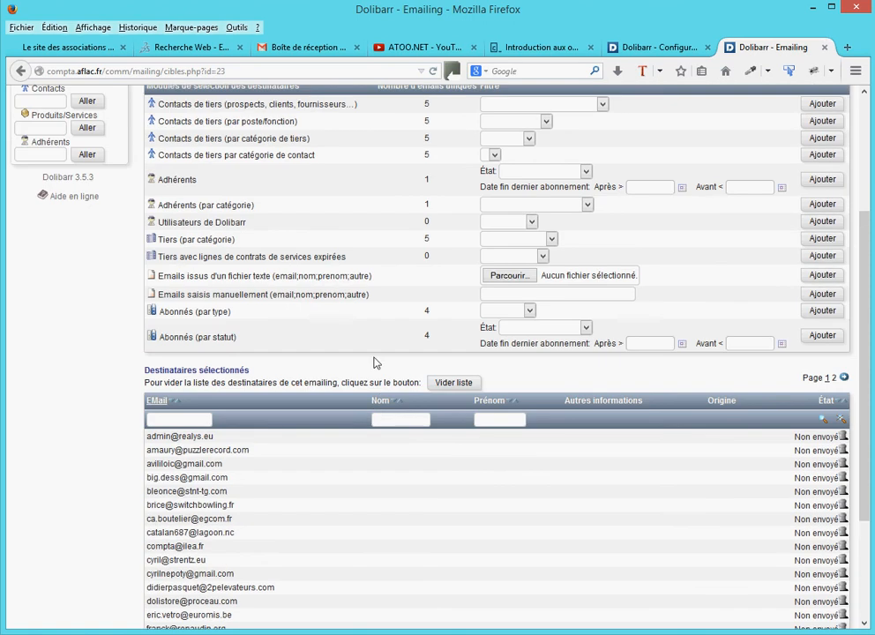
click(452, 382)
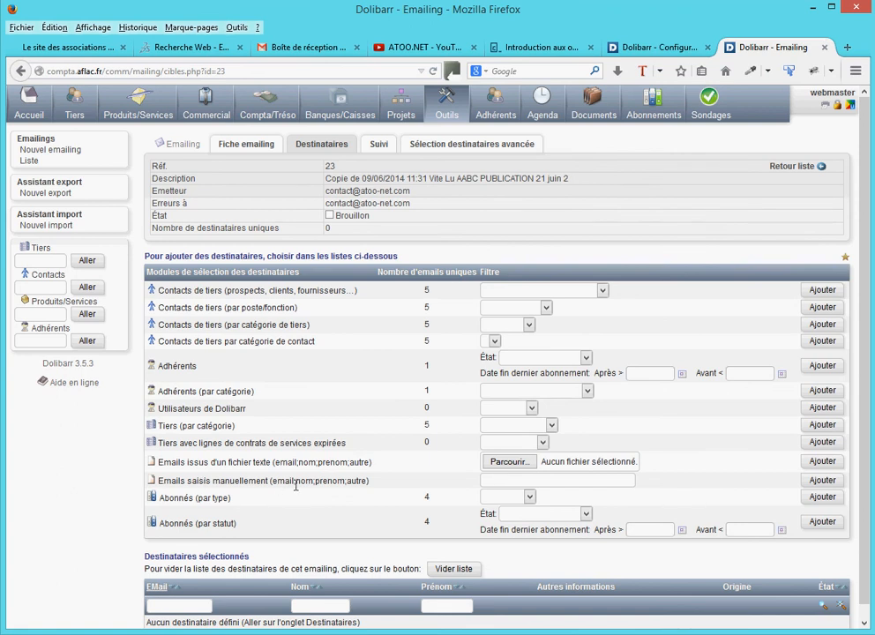
Add one manually entered e-mail address as the emailing's recipient and return to the emailing's main record
click(495, 479)
click(530, 494)
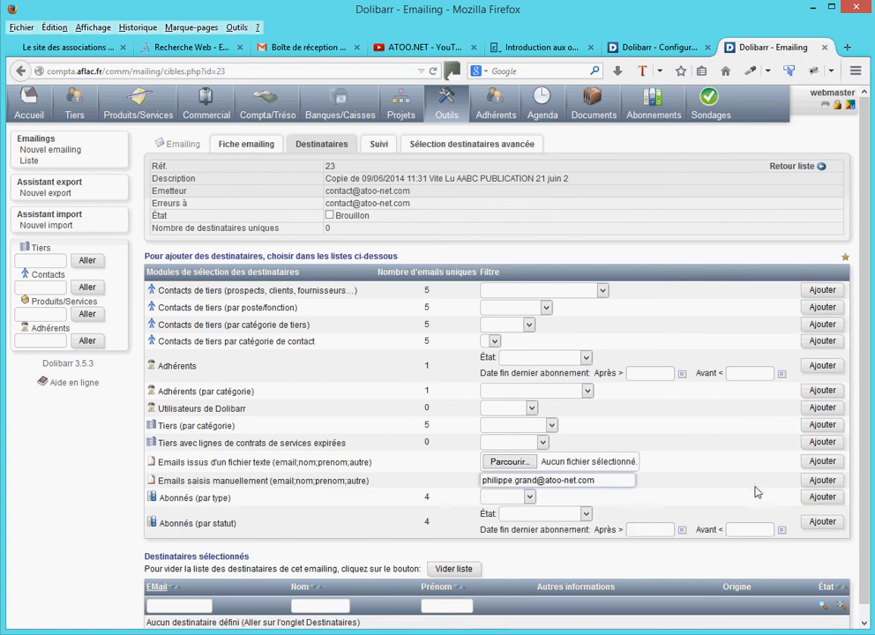
click(822, 479)
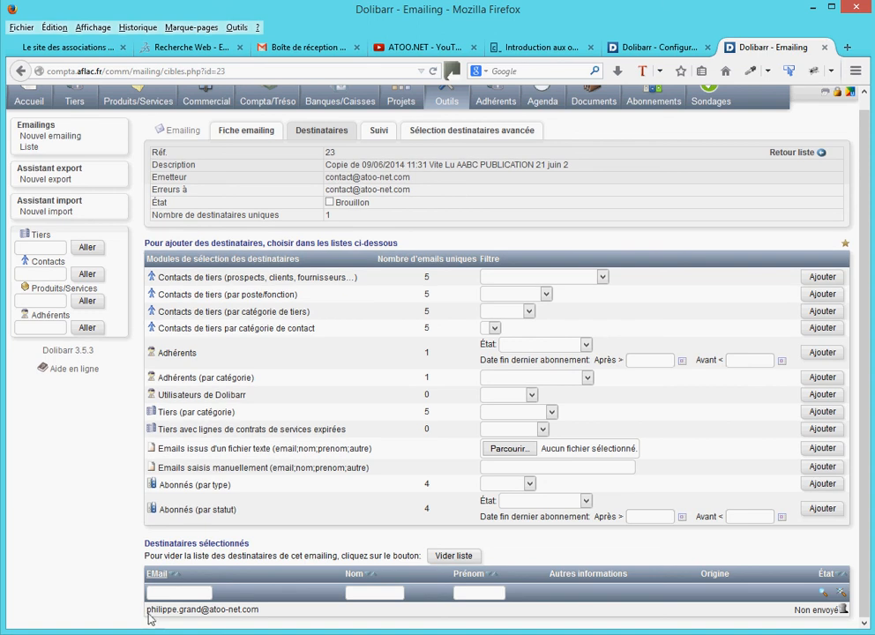
drag(151, 611, 282, 618)
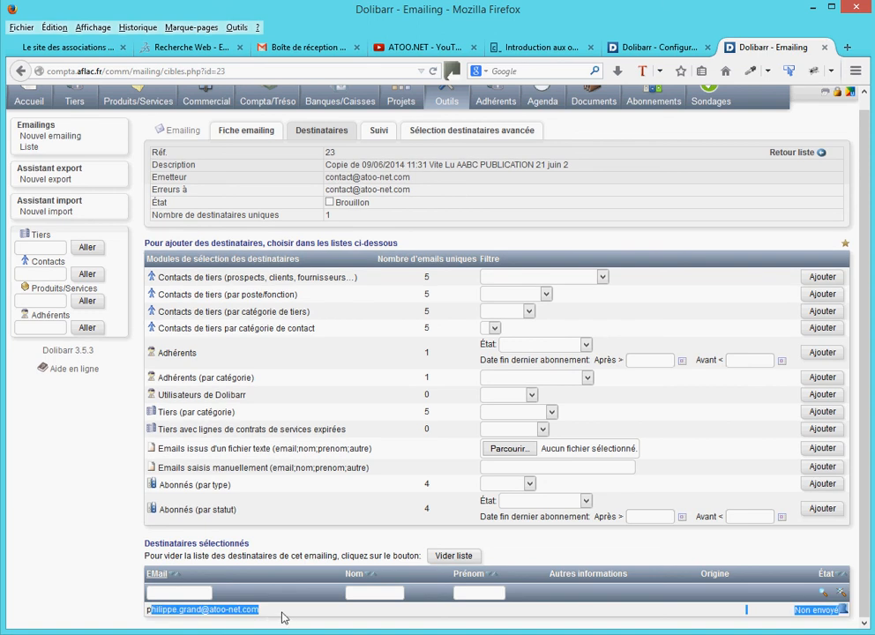
click(282, 617)
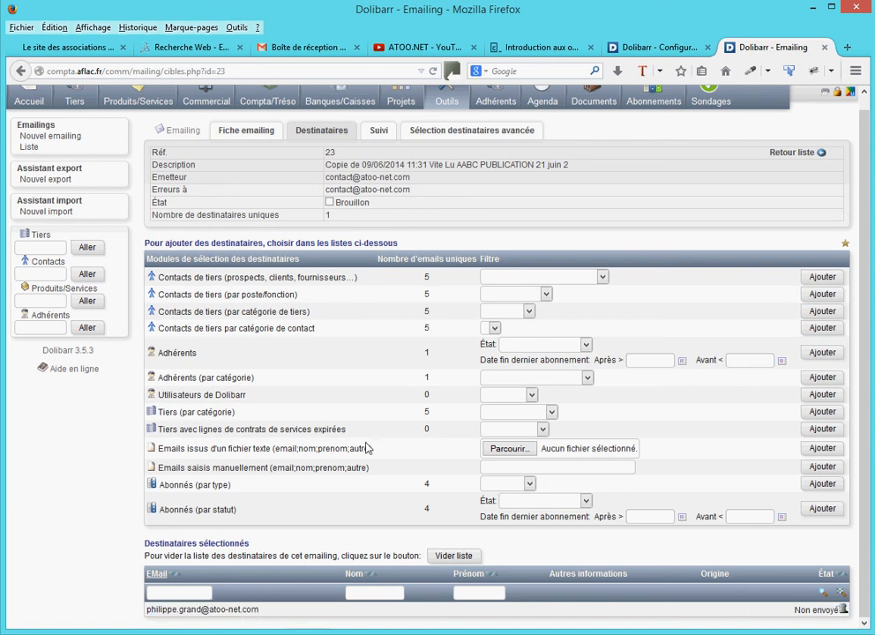
click(253, 133)
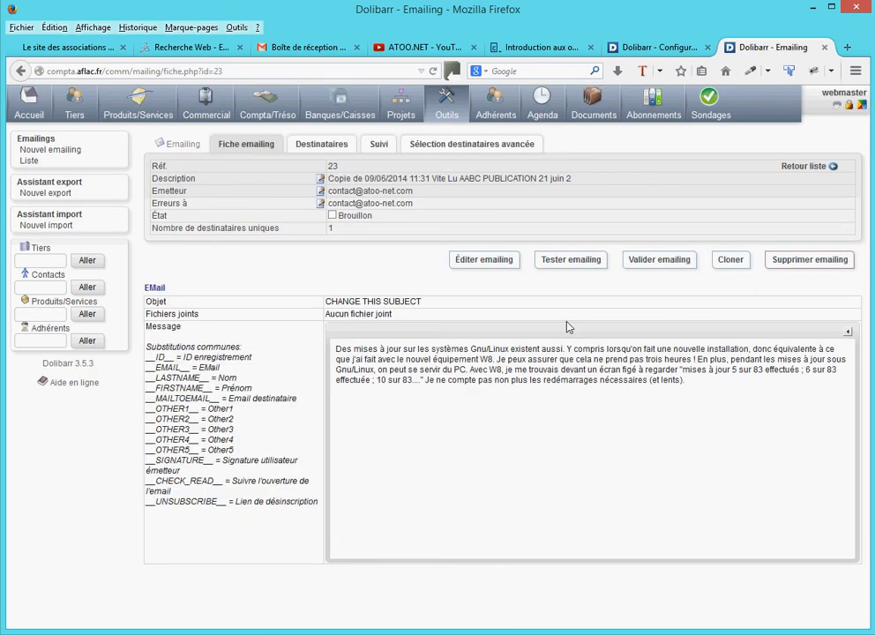
Validate the cloned emailing and open its sending dialog to read the suggested command line
click(666, 261)
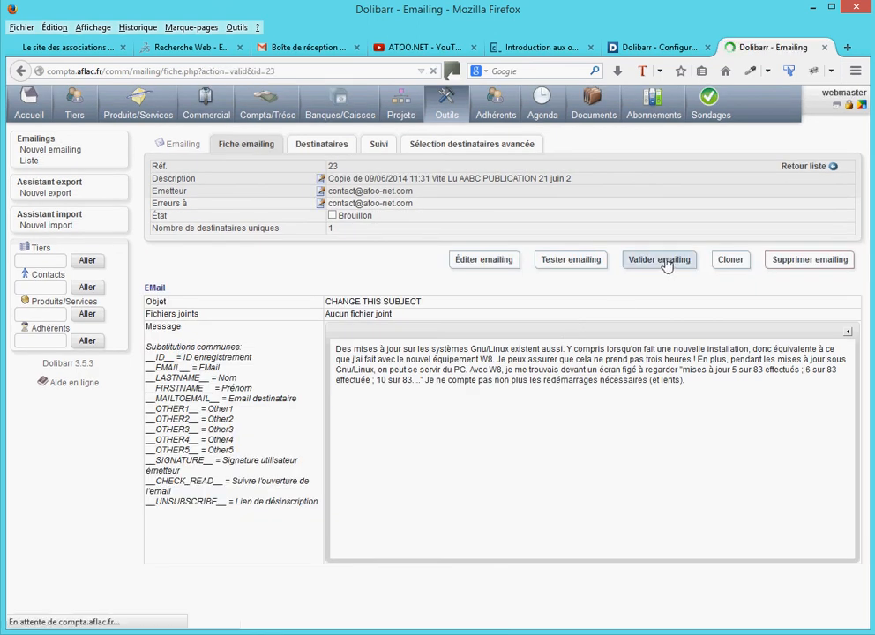
click(538, 397)
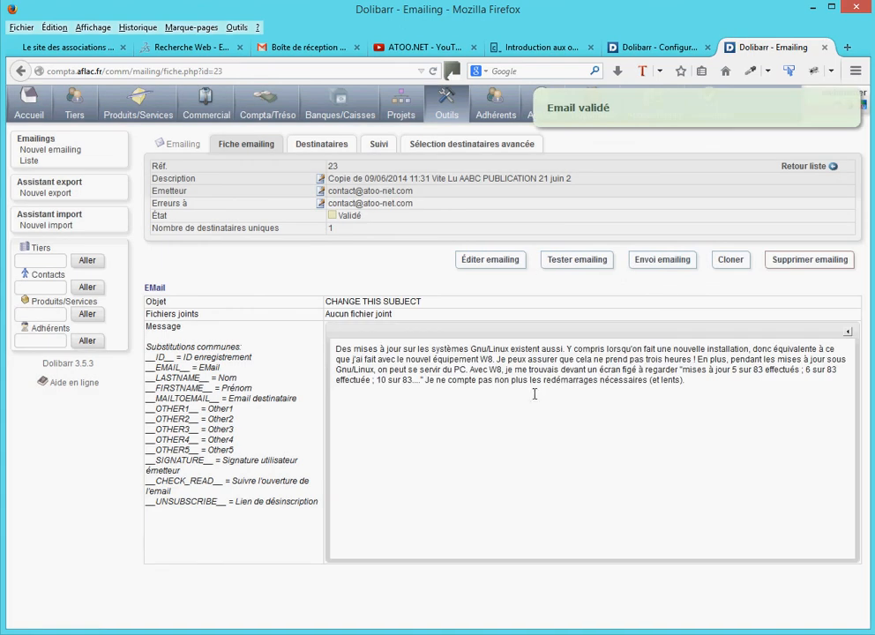
click(661, 263)
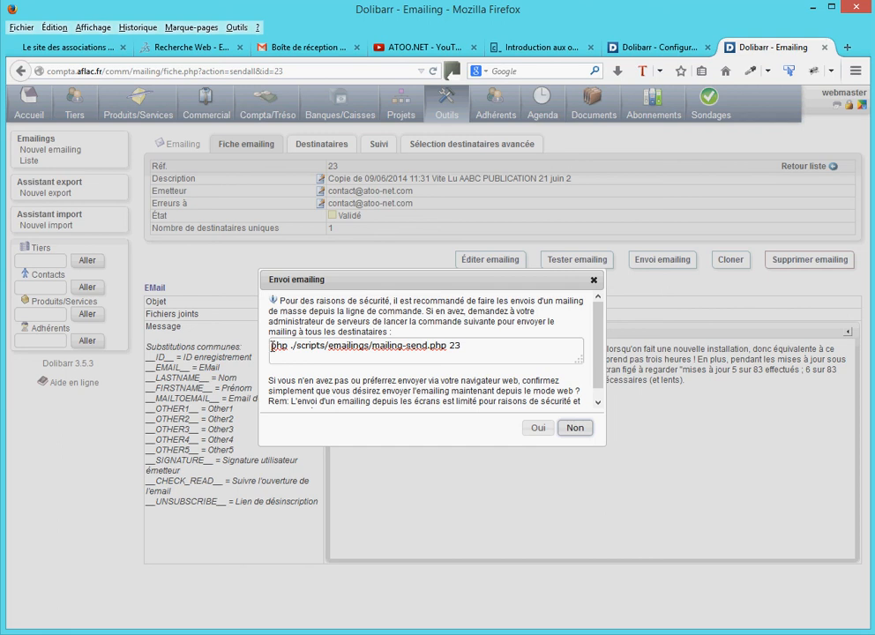
click(272, 346)
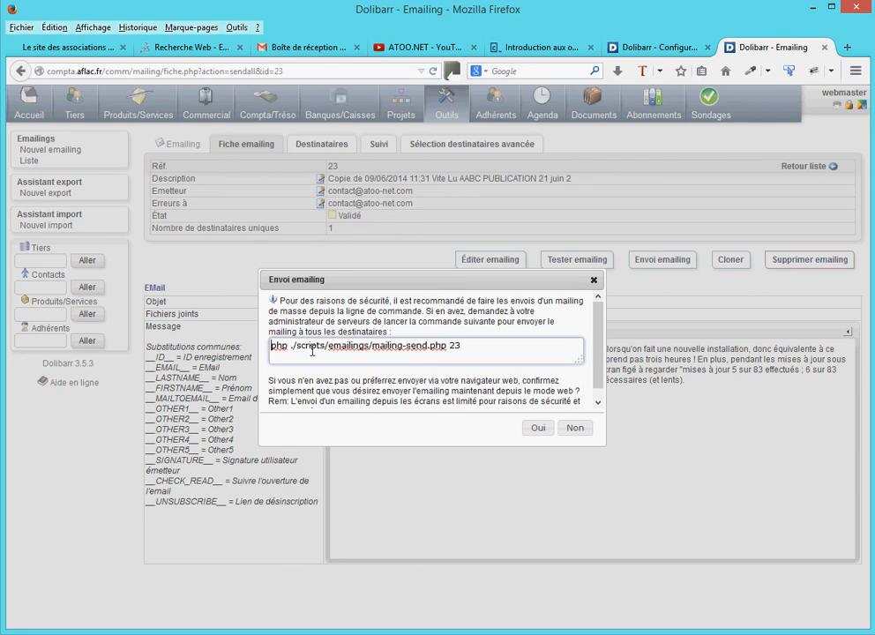
drag(301, 346, 343, 345)
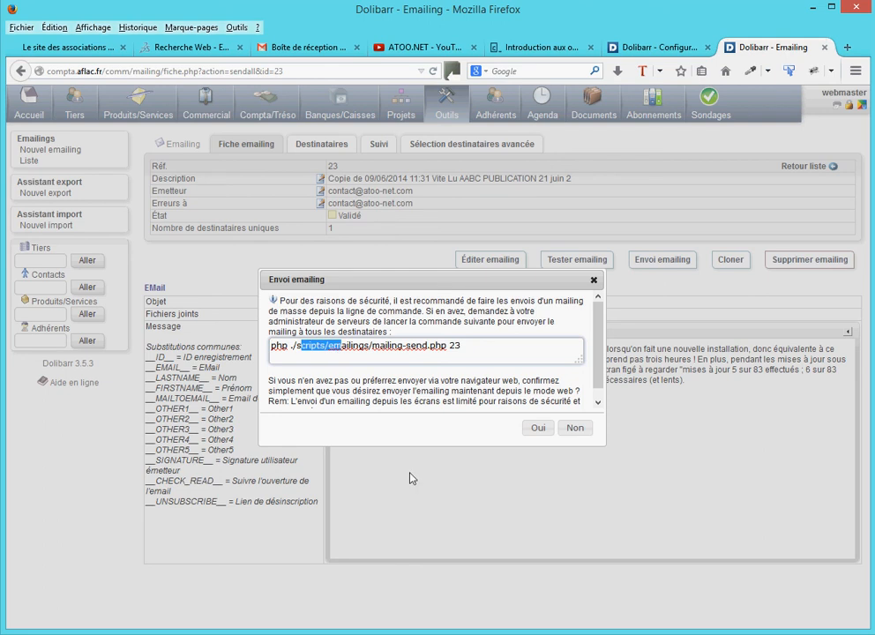
Switch to FileZilla, browse the remote site to scripts/emailings and open mailing-send.php for viewing
key(alt+Tab)
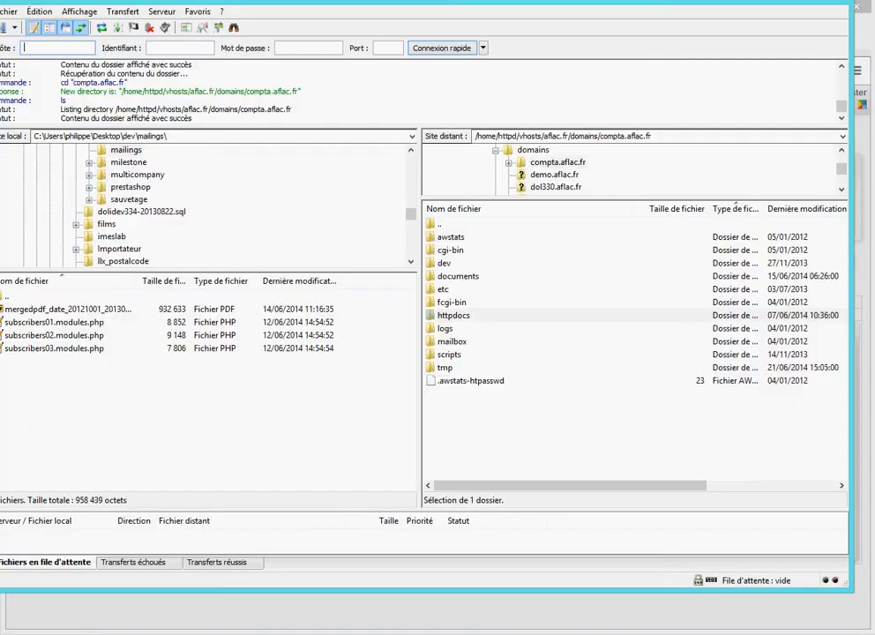
drag(597, 12, 636, 16)
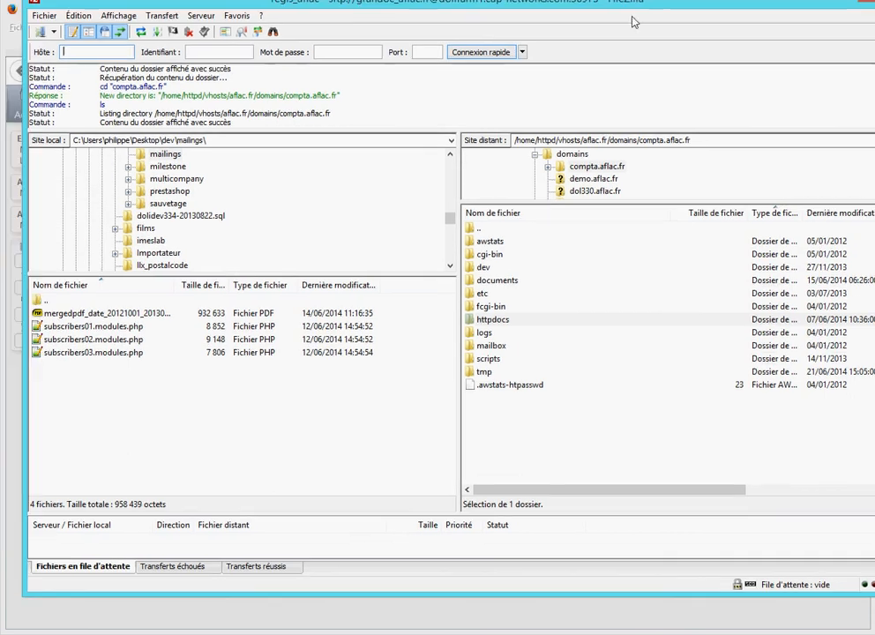
click(487, 321)
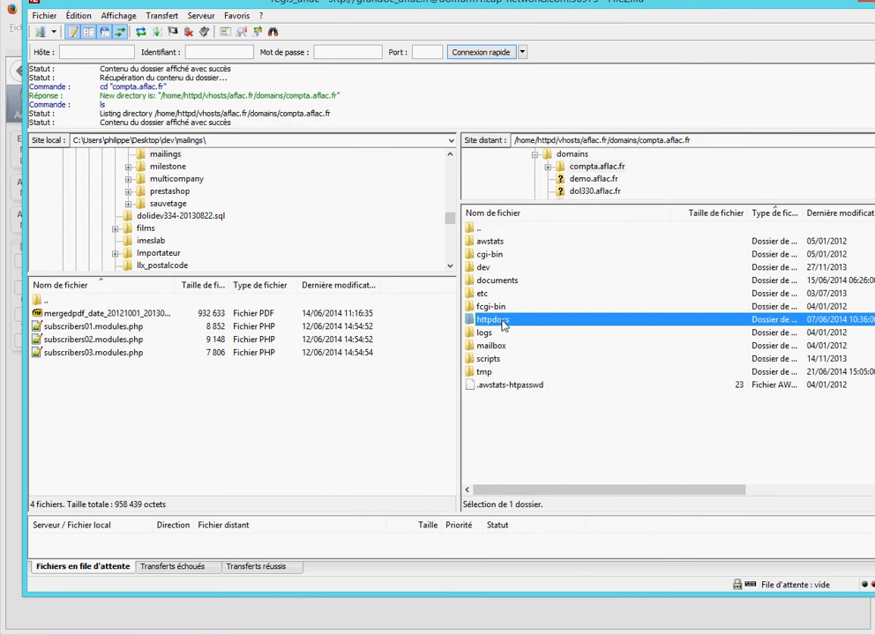
double_click(471, 361)
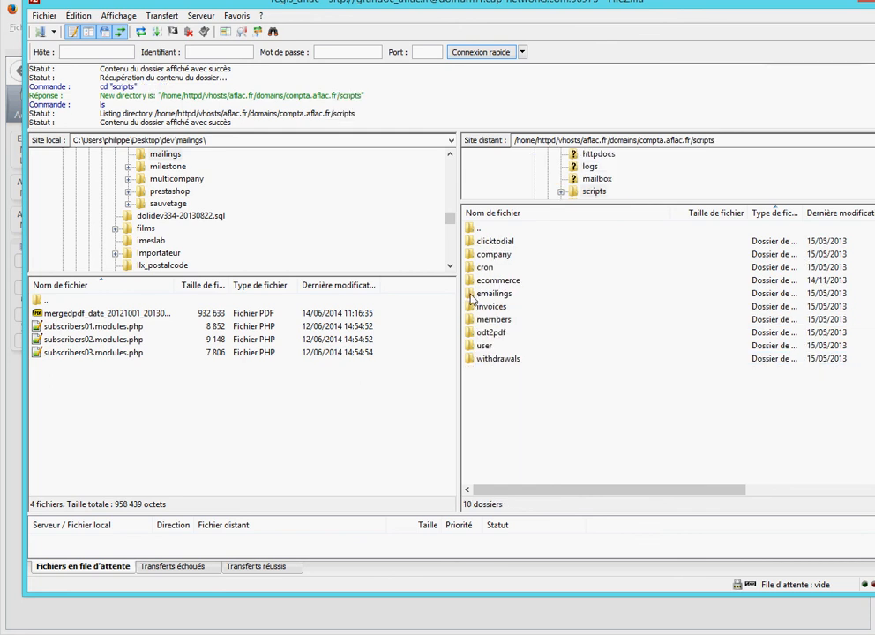
click(470, 296)
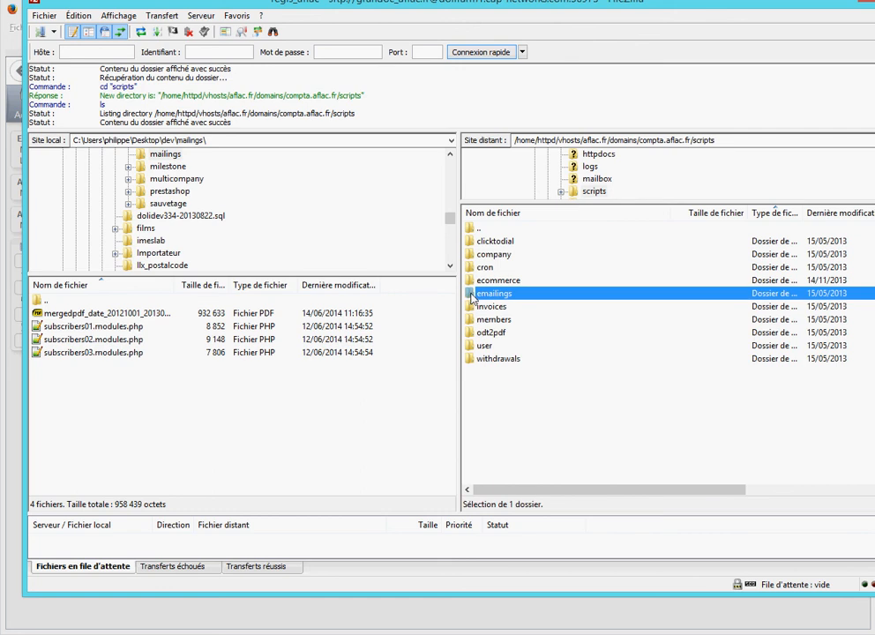
double_click(471, 296)
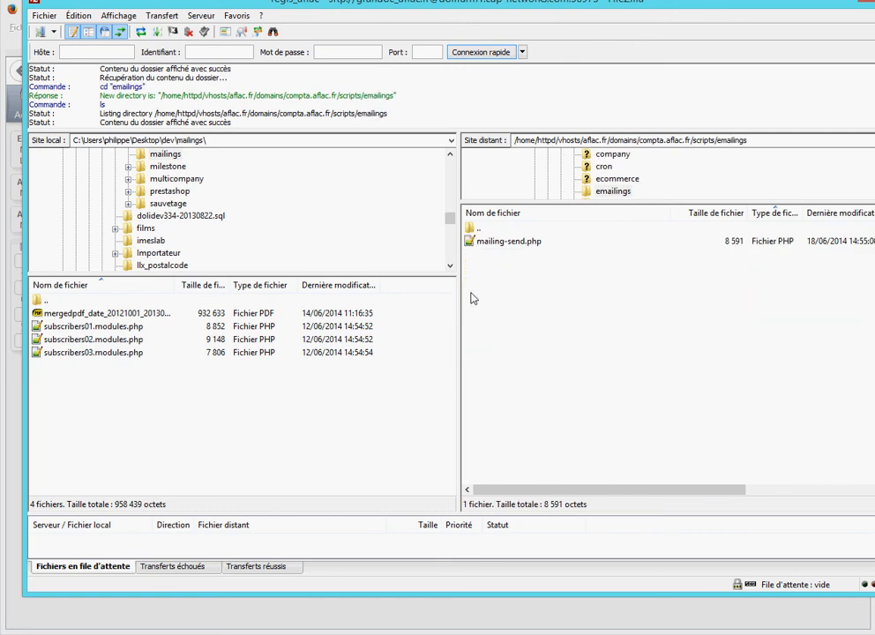
right_click(468, 241)
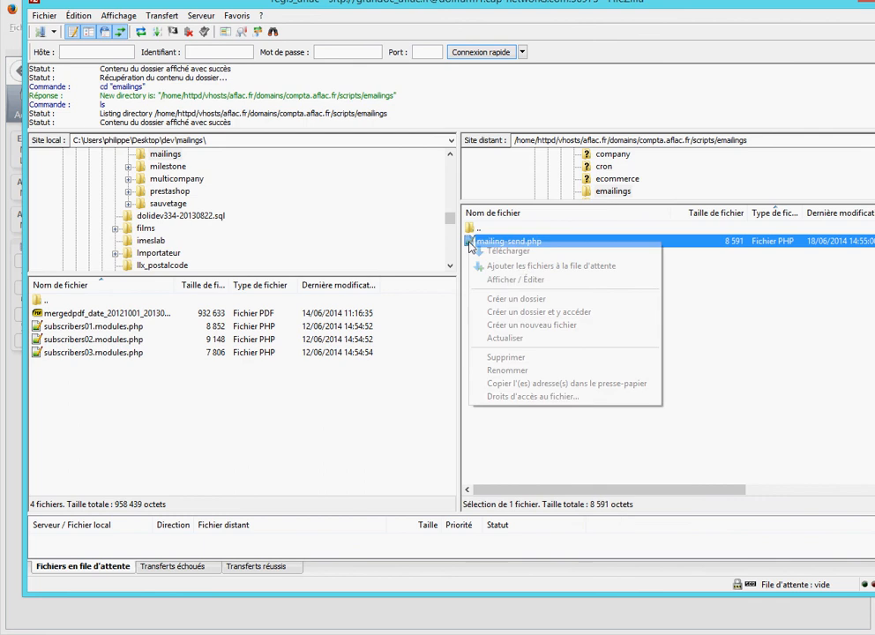
click(517, 281)
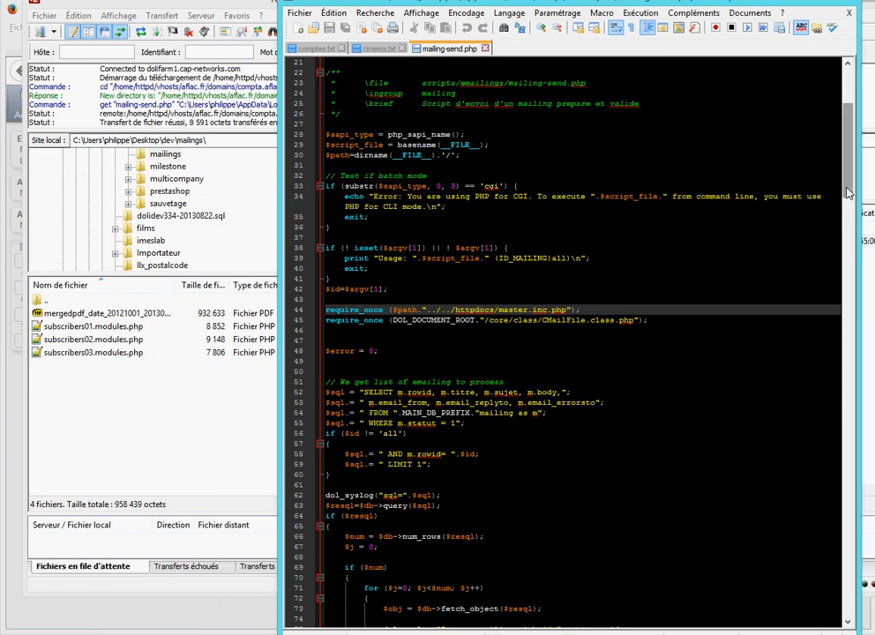
Examine the PHP interpreter line and the master.inc.php include path in mailing-send.php, then put the editor away
scroll(802, 147, up, 7)
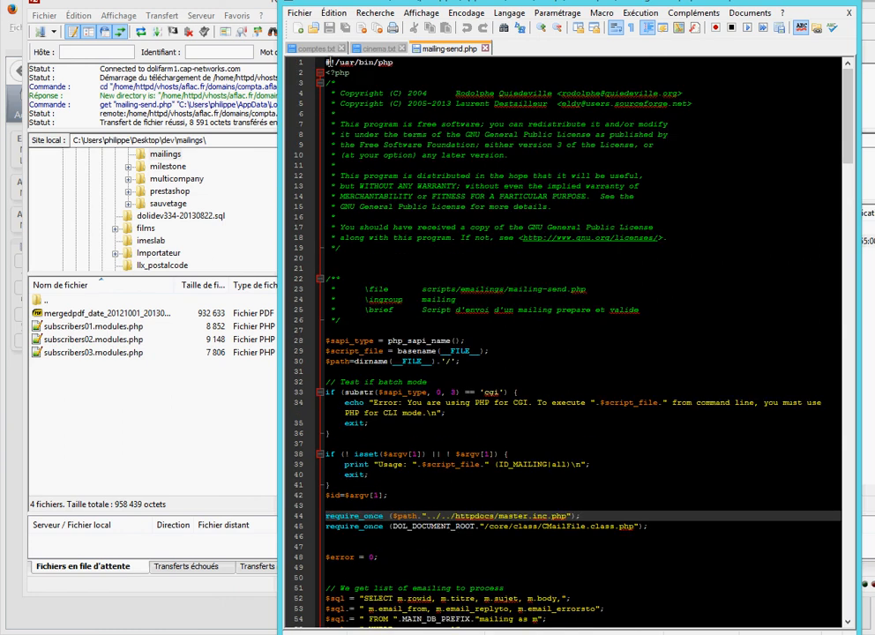
drag(328, 61, 392, 61)
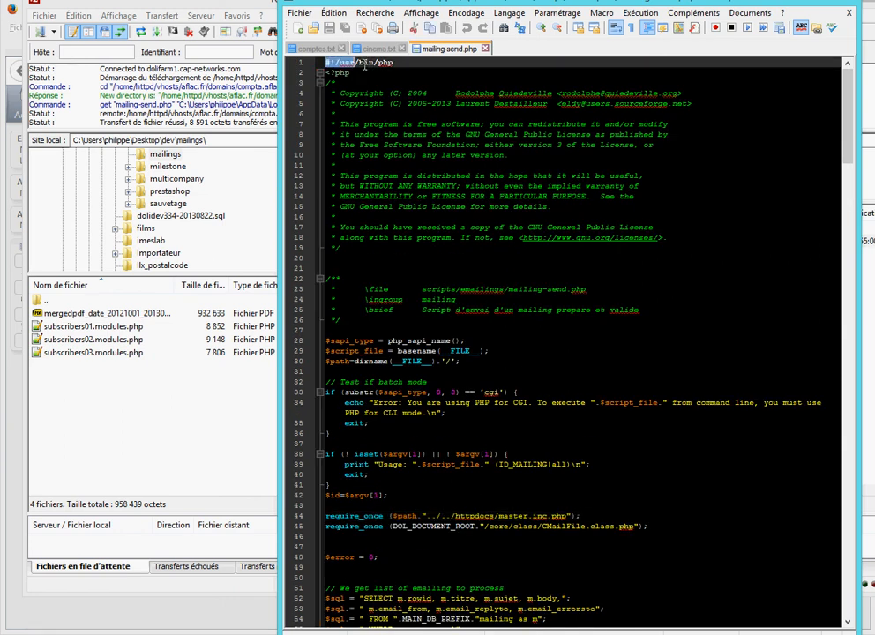
click(598, 337)
scroll(598, 336, down, 2)
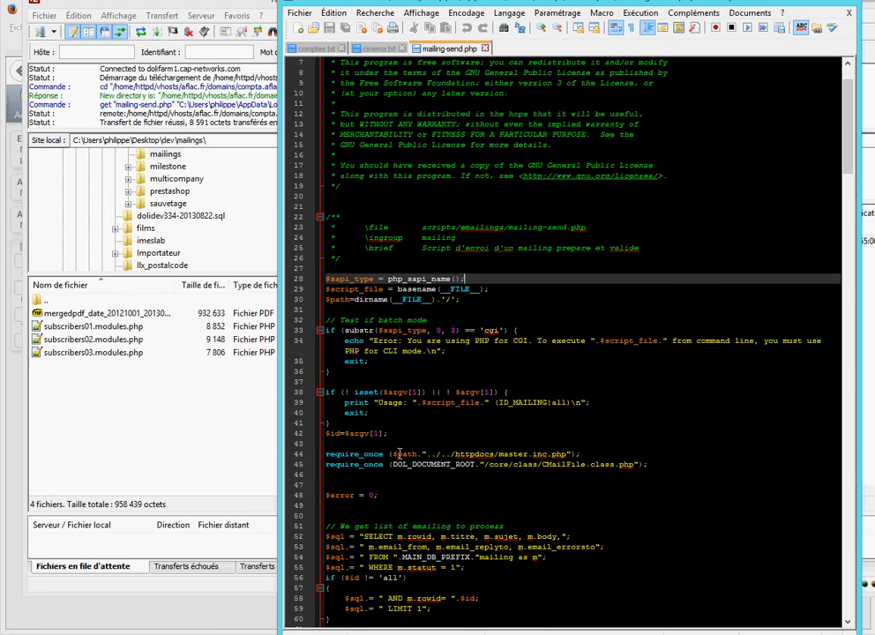
drag(393, 453, 413, 453)
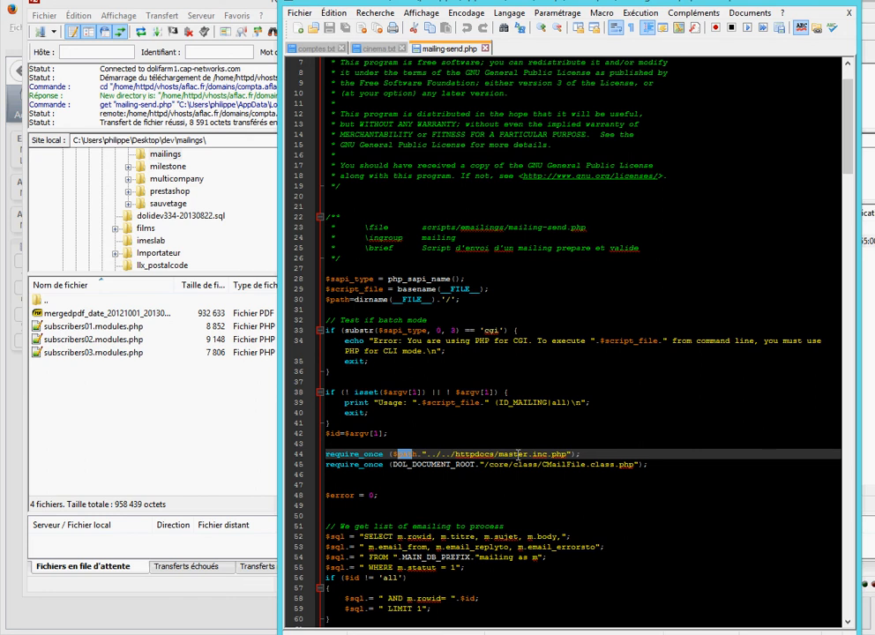
click(499, 452)
click(799, 4)
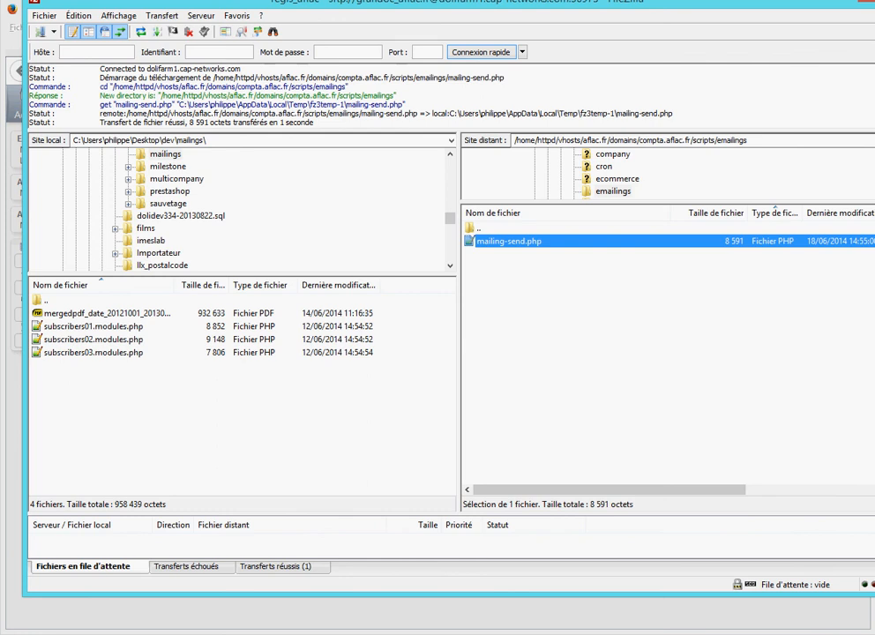
Switch to the PuTTY session, change to the scripts/emailings/ directory and list its files with ls -la
click(166, 631)
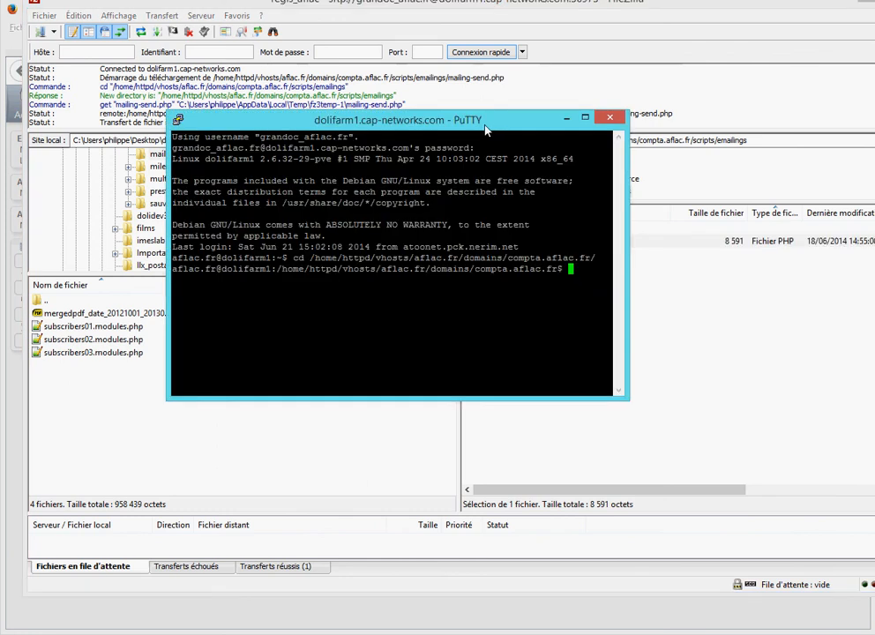
drag(485, 130, 568, 188)
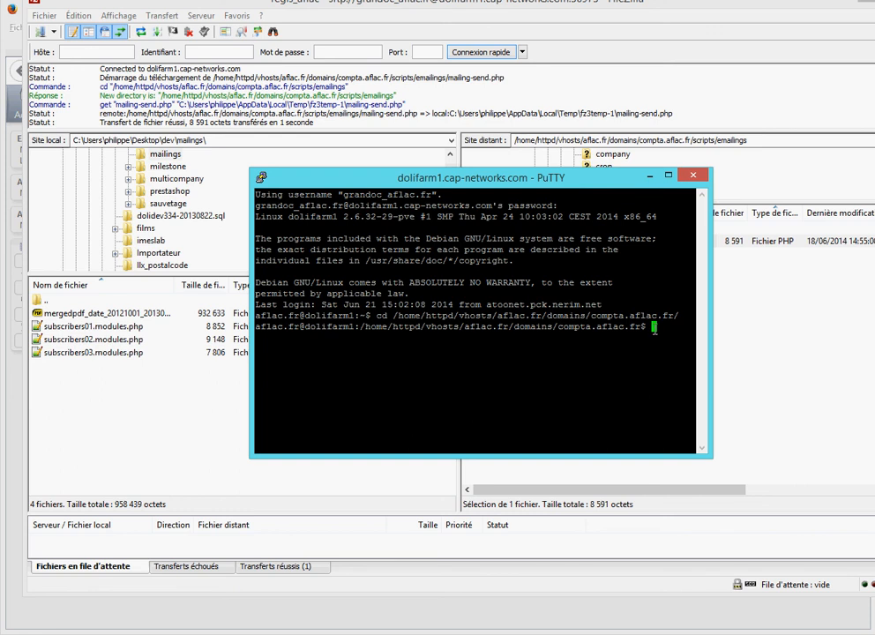
text(cd scripts/emailings/)
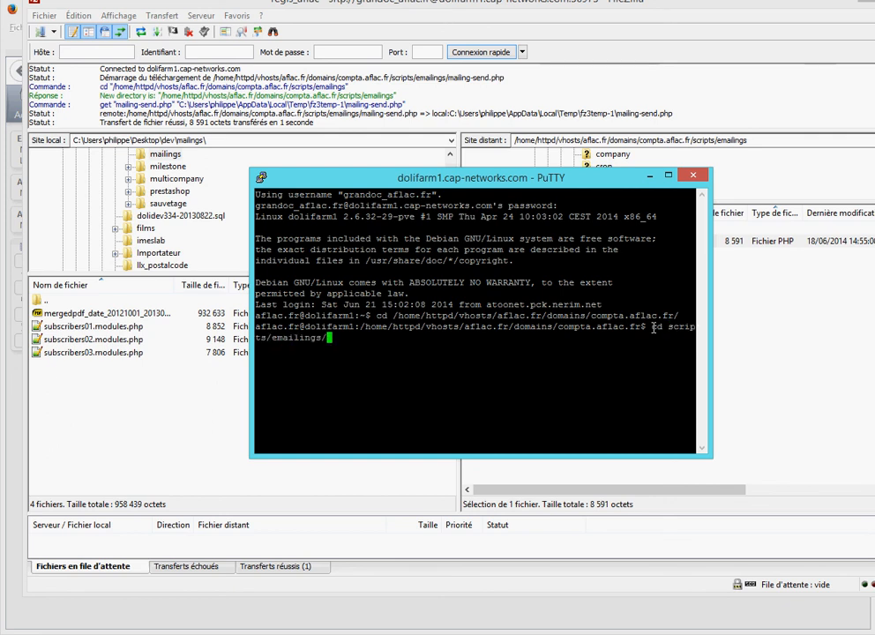
key(Return)
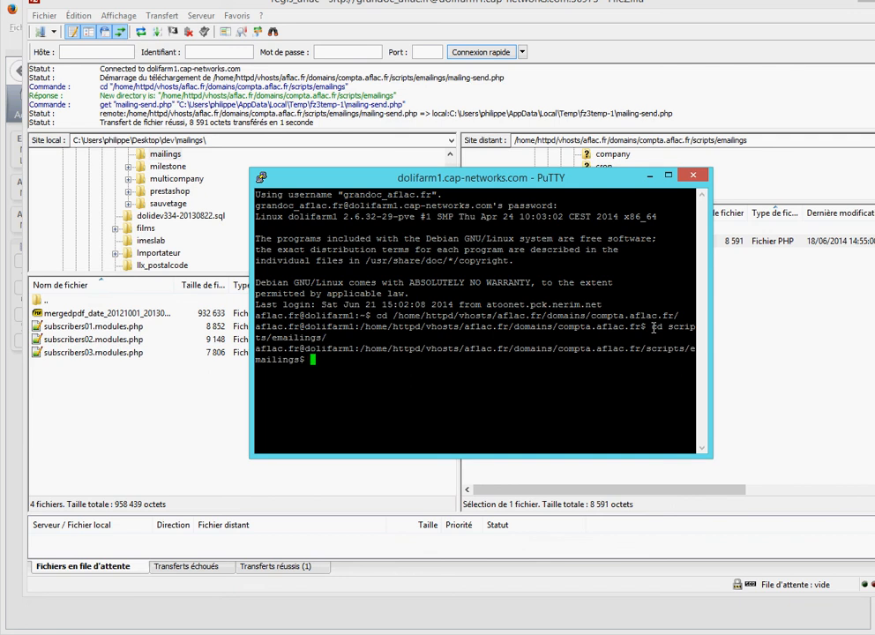
text(ls -la)
key(Return)
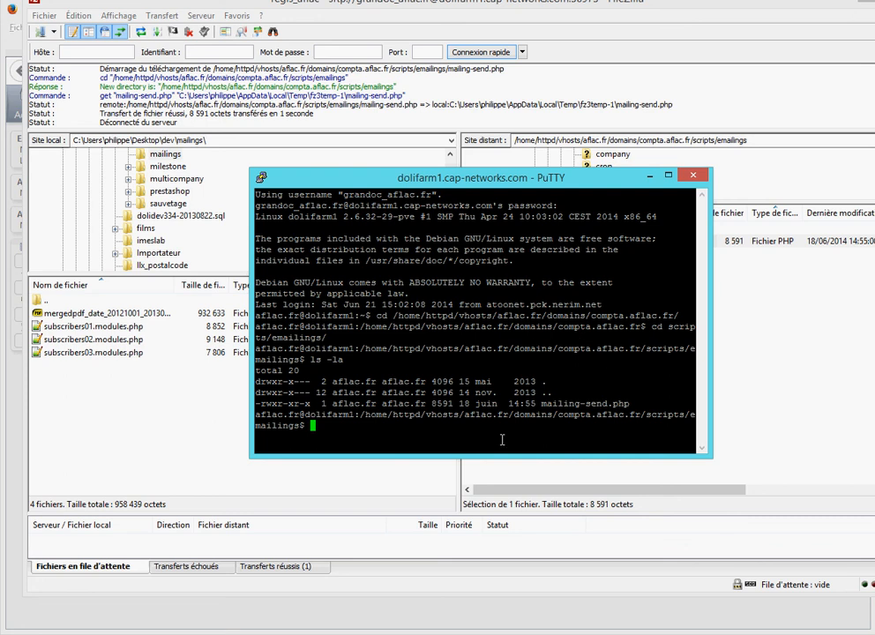
Make the script executable with chmod +x mailing-send.php
key(alt+Tab)
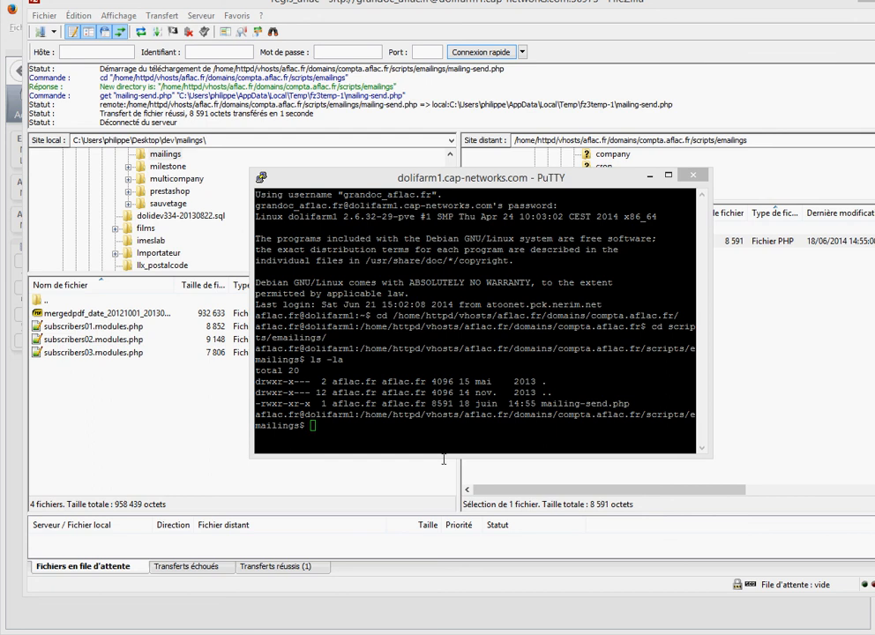
key(alt+Tab)
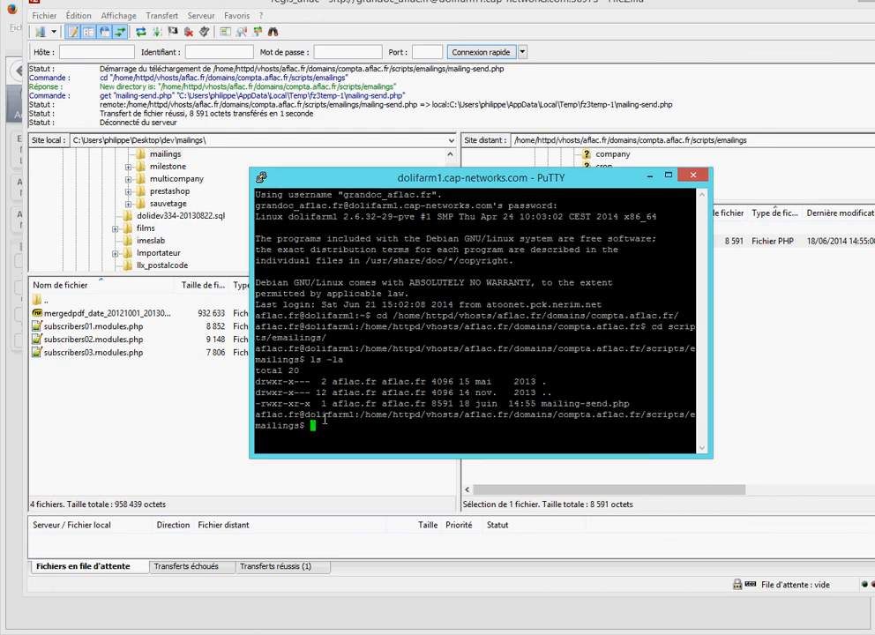
text(chmod +x)
key(Tab)
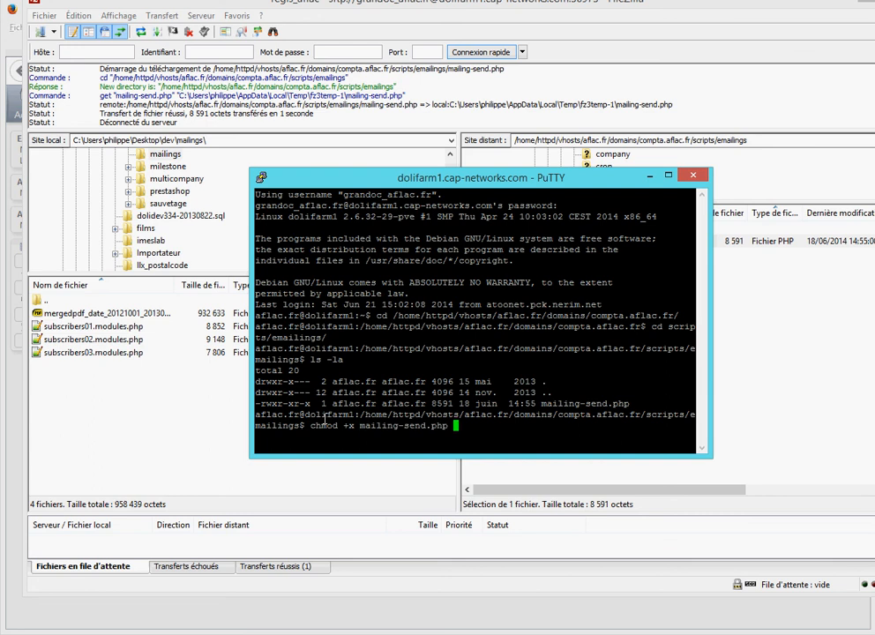
key(Return)
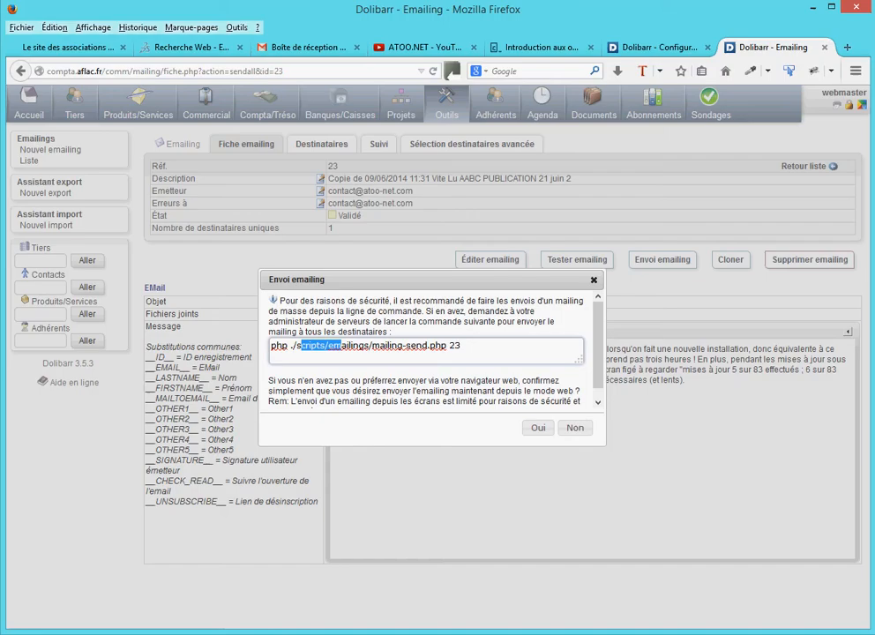
Copy the whole command php ./scripts/emailings/mailing-send.php 23 from Dolibarr's sending dialog and return to PuTTY
click(274, 344)
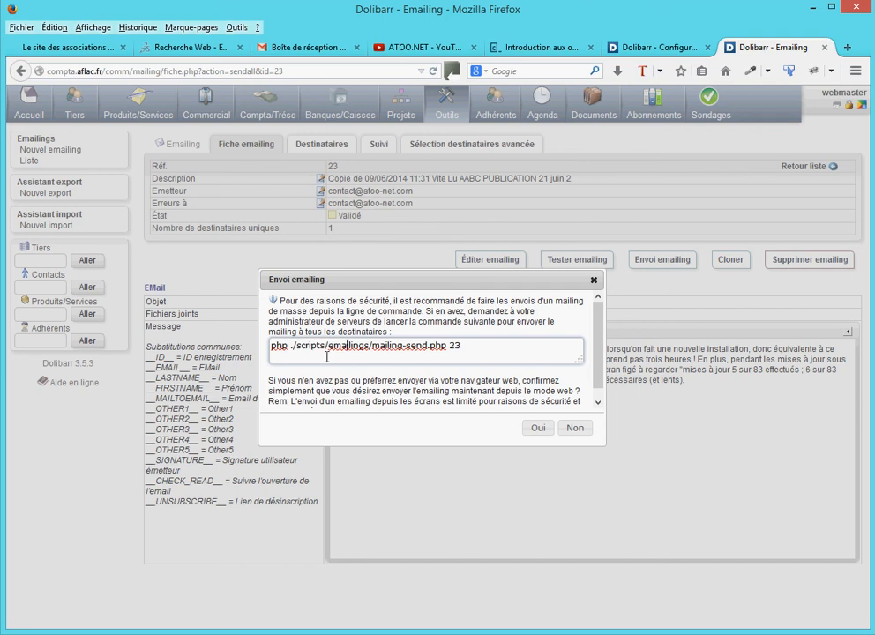
drag(273, 345, 459, 345)
key(ctrl+c)
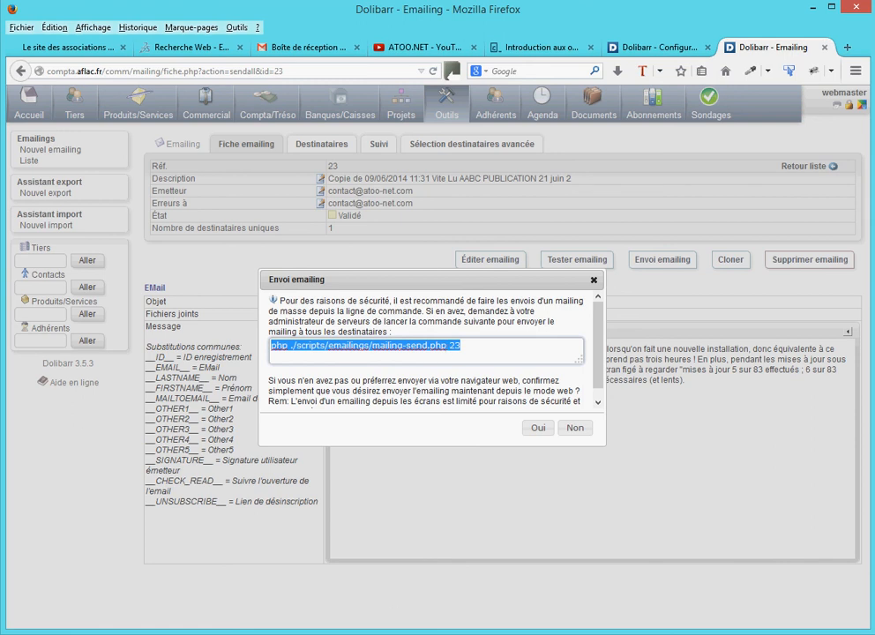
key(alt+Tab)
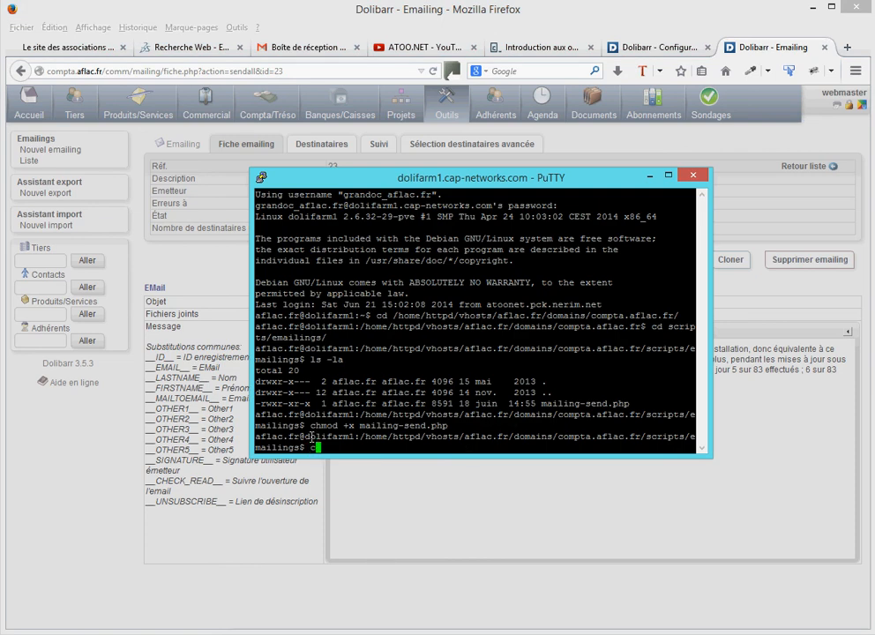
Go up two directories to compta.aflac.fr and run the copied command php ./scripts/emailings/mailing-send.php 23
text(cd ..)
key(Return)
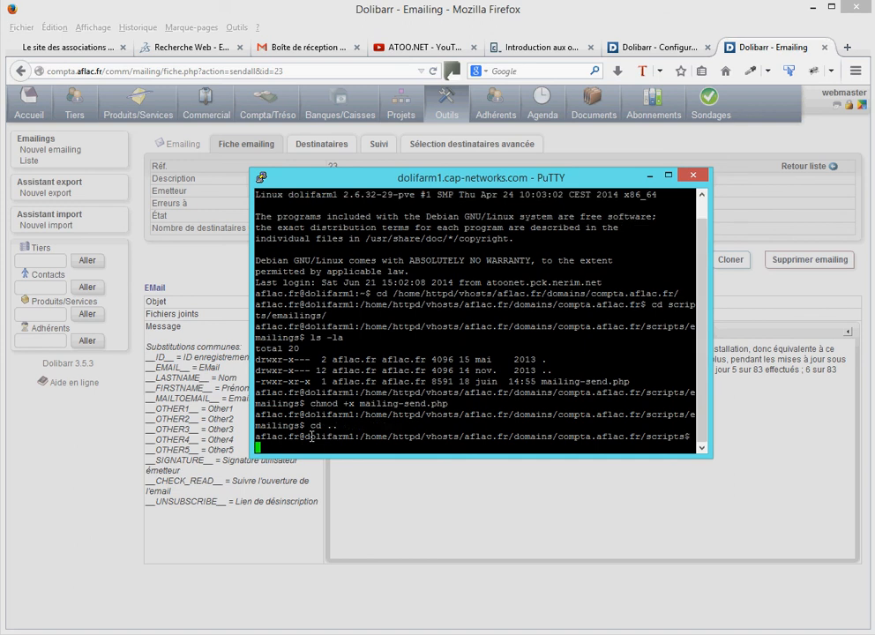
key(Up)
key(Return)
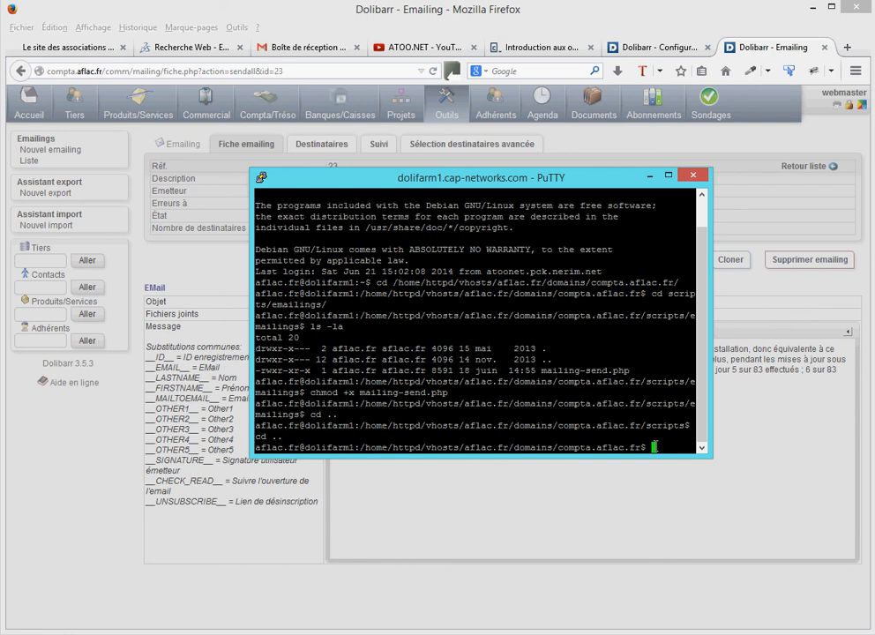
right_click(655, 447)
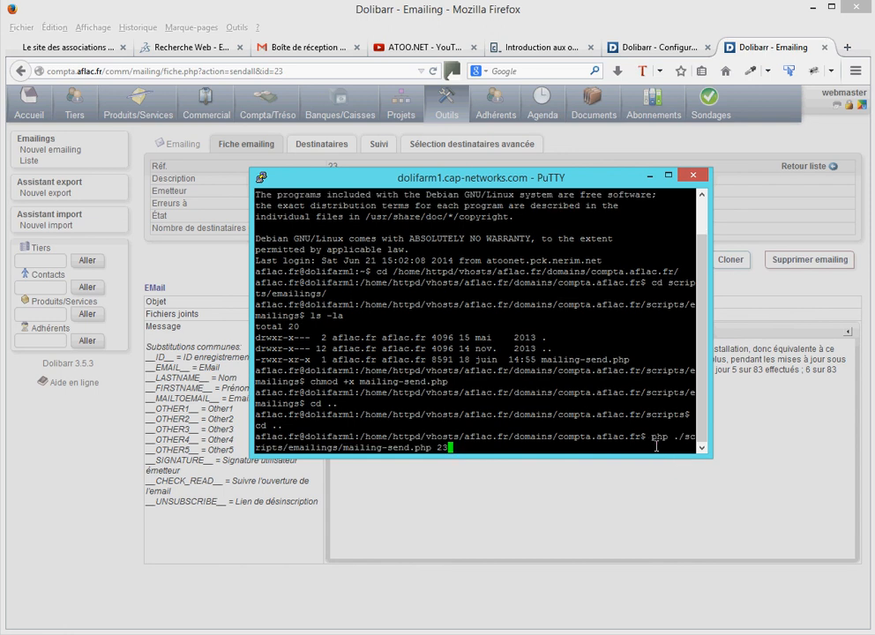
key(Return)
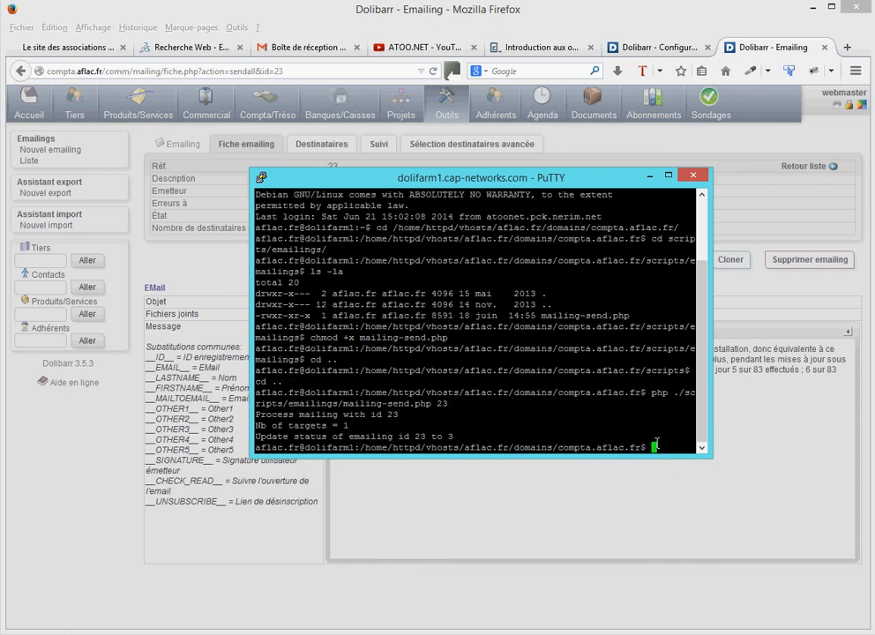